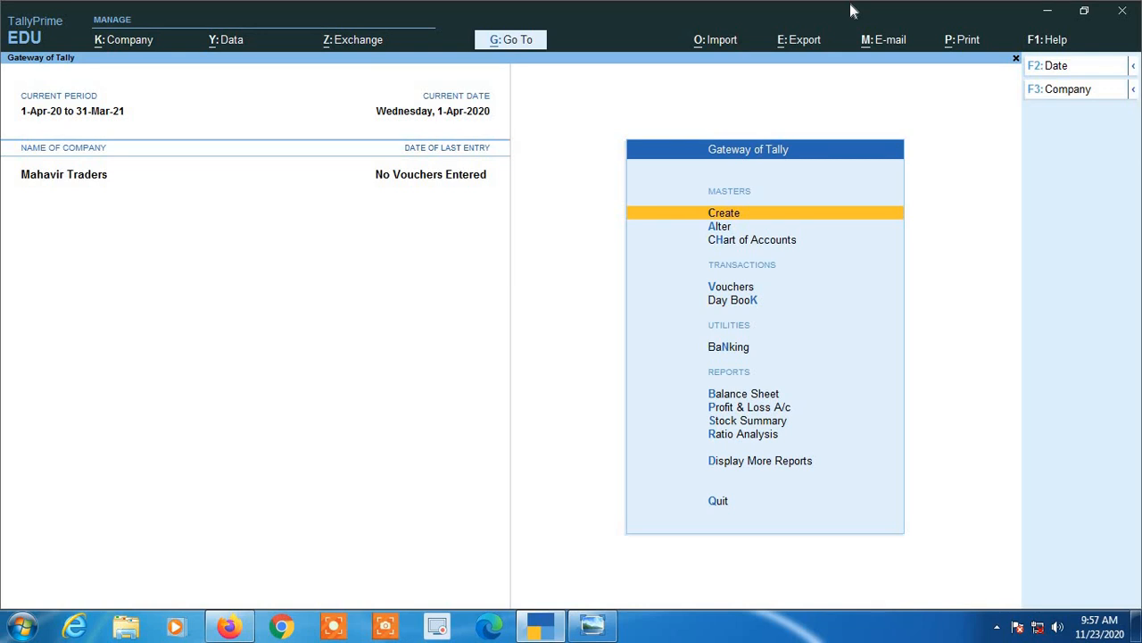
Step: Open the creation form for a new Stock Item from the inventory masters
{"action": "key", "text": "Down"}
{"action": "key", "text": "Up"}
{"action": "key", "text": "Return"}
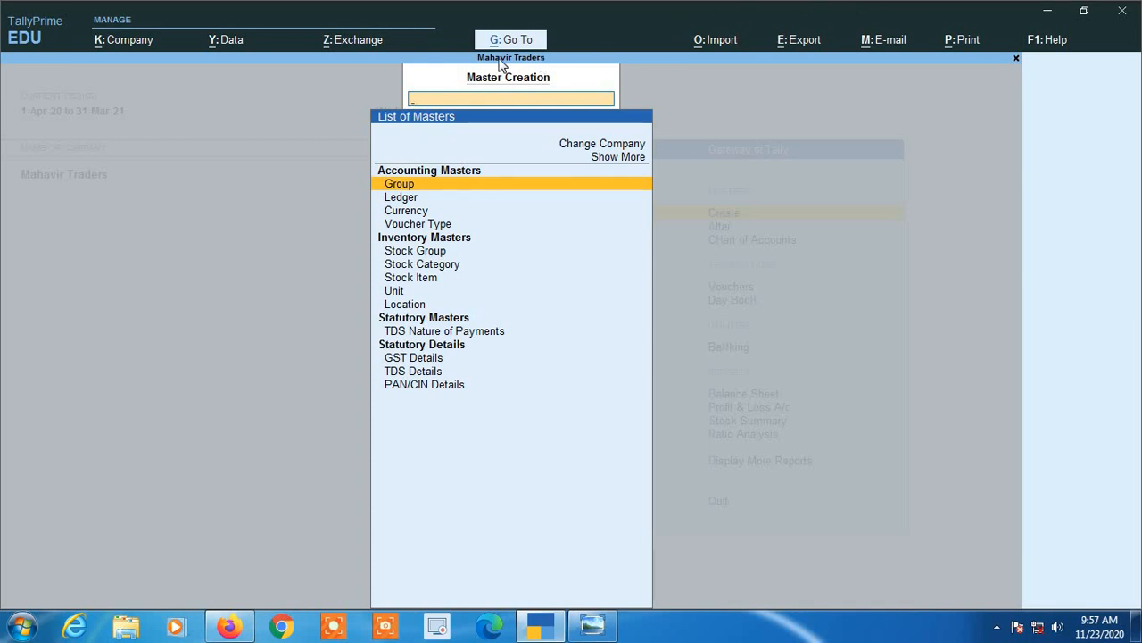
{"action": "left_click", "coordinate": [469, 246]}
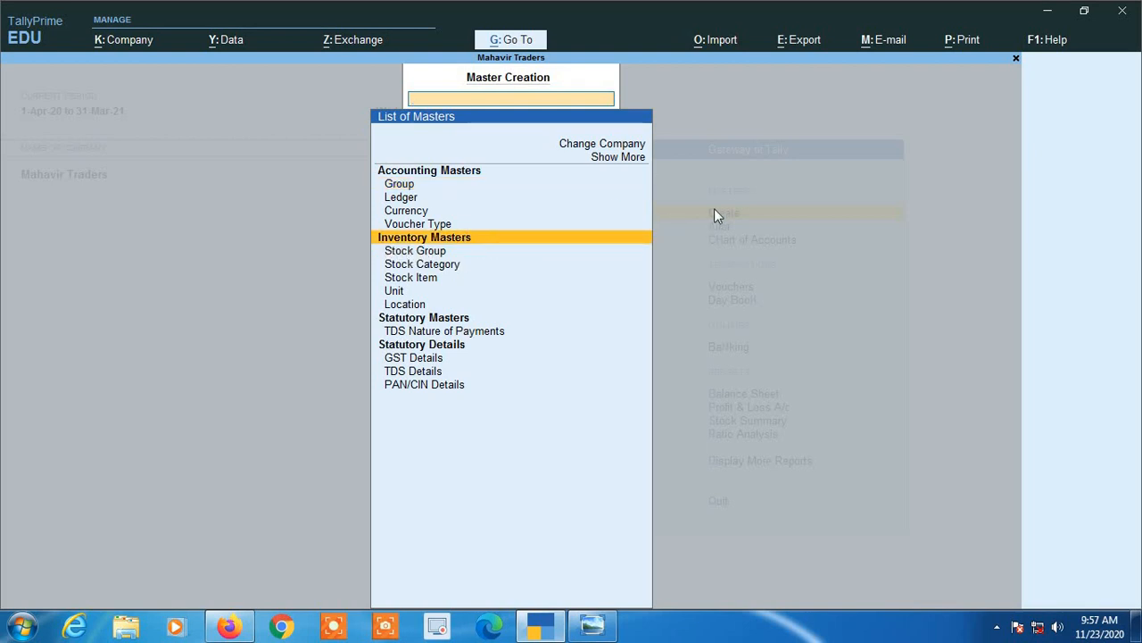
{"action": "key", "text": "Down"}
{"action": "key", "text": "Down"}
{"action": "key", "text": "Down"}
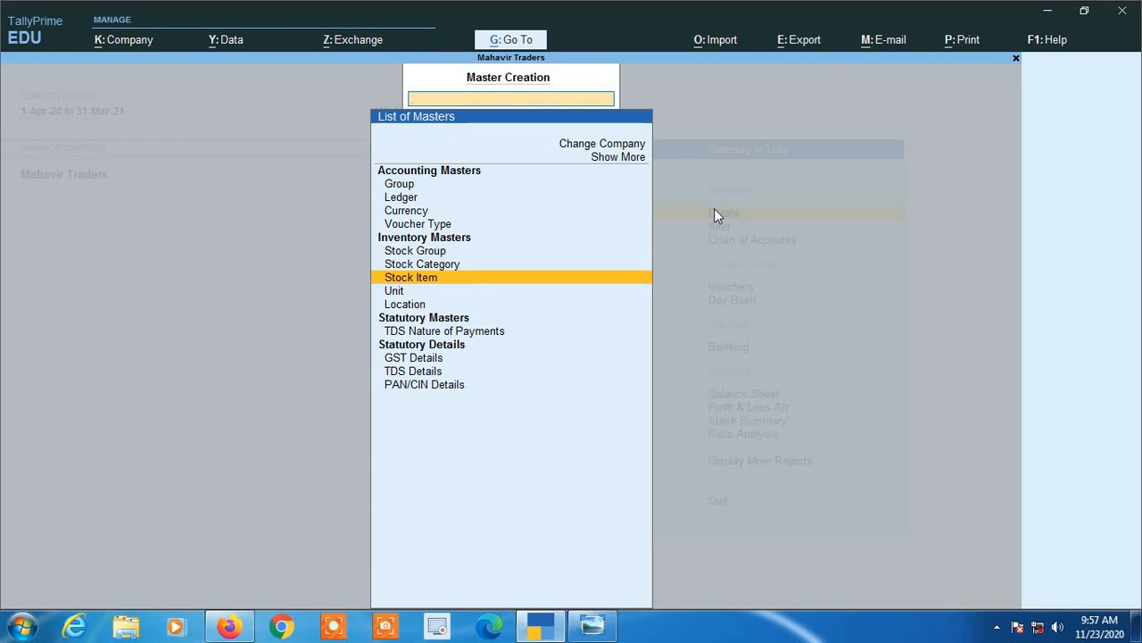
{"action": "key", "text": "Return"}
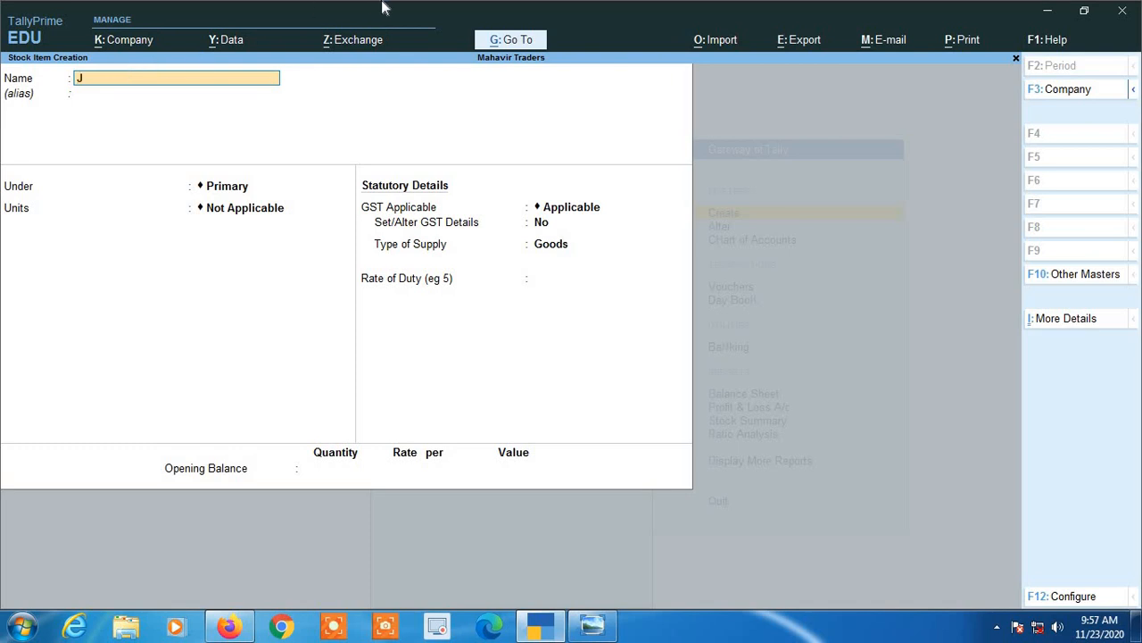
Step: Name the stock item J.P Cement, leave its alias blank and place it under the Primary group
{"action": "type", "text": ".P ceme"}
{"action": "key", "text": "Return"}
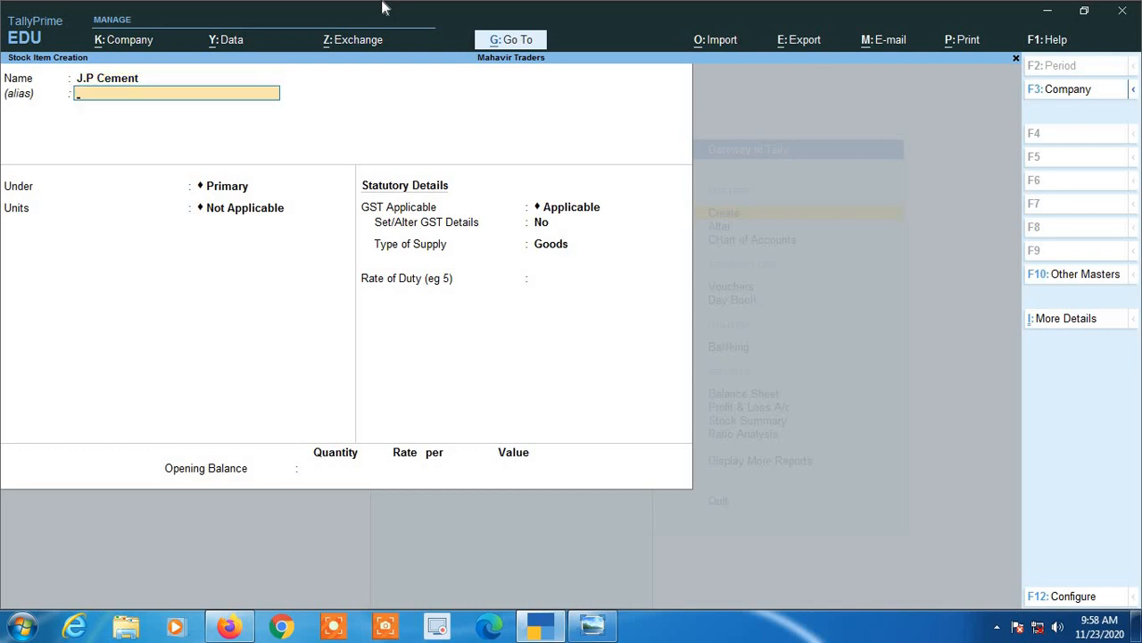
{"action": "key", "text": "Return"}
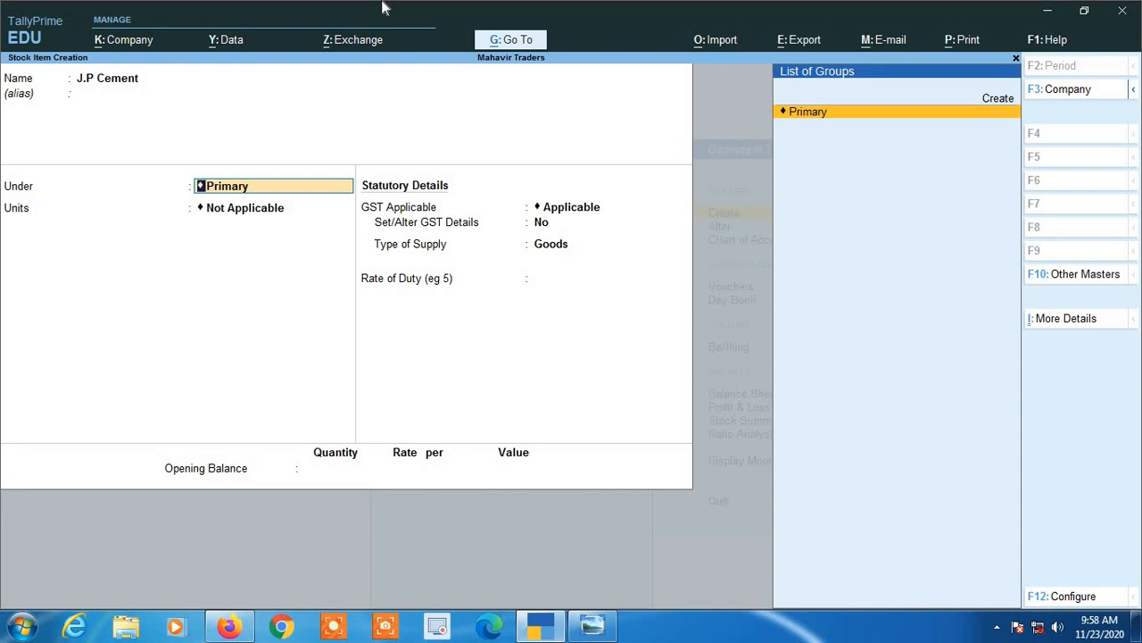
{"action": "left_click", "coordinate": [783, 116]}
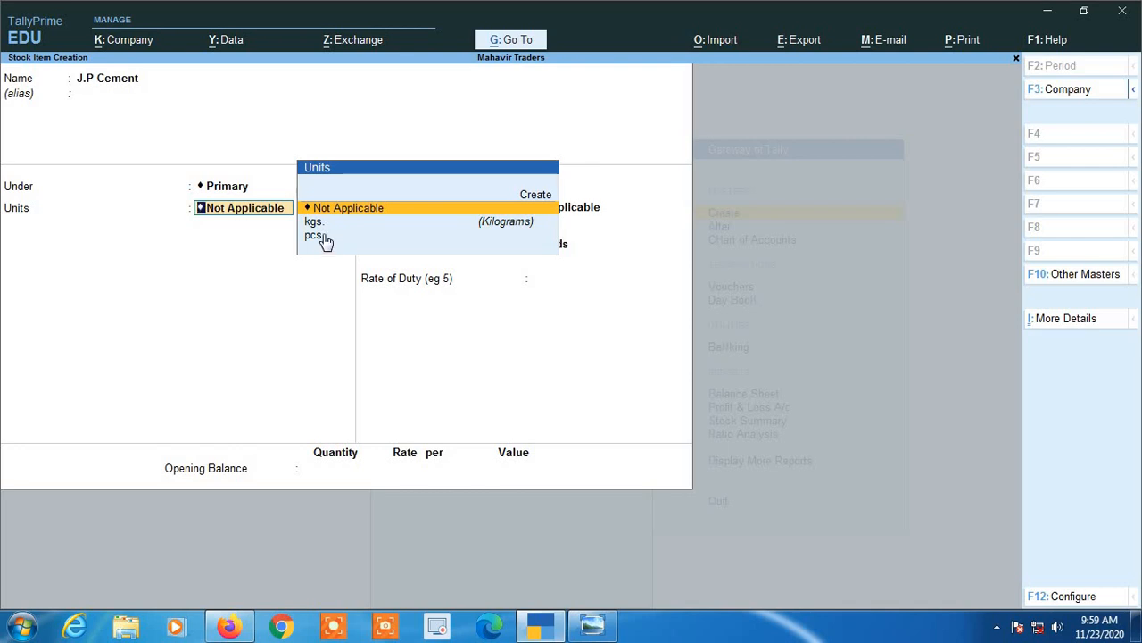
Step: Switch to Windows Photo Viewer to view the Tally Prime class #10 image about creating, altering and deleting units
{"action": "left_click", "coordinate": [589, 630]}
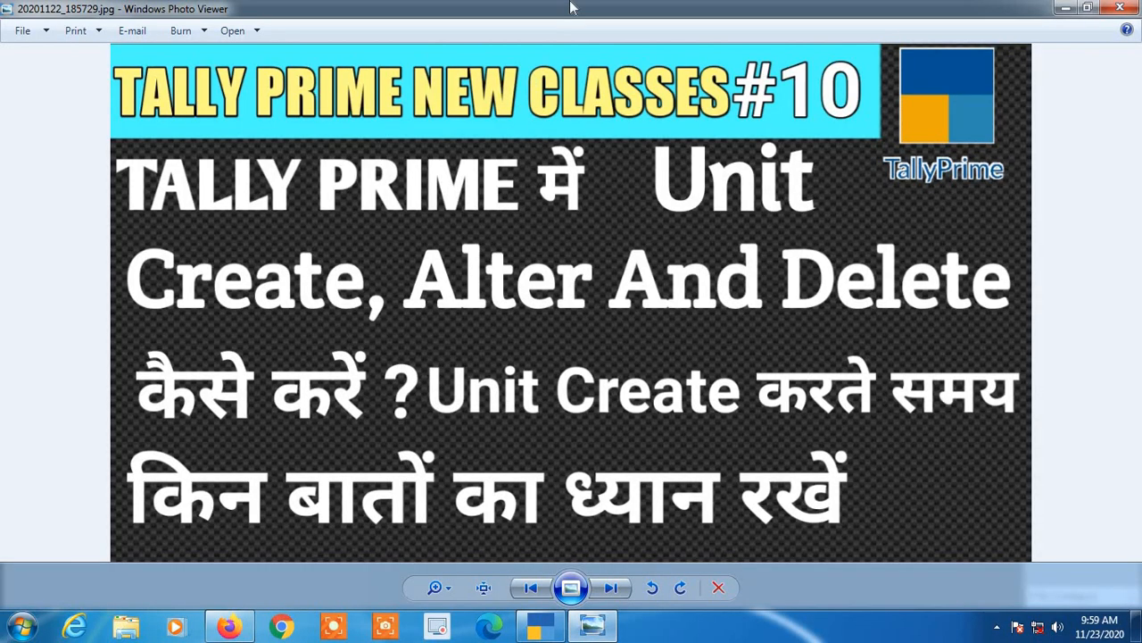
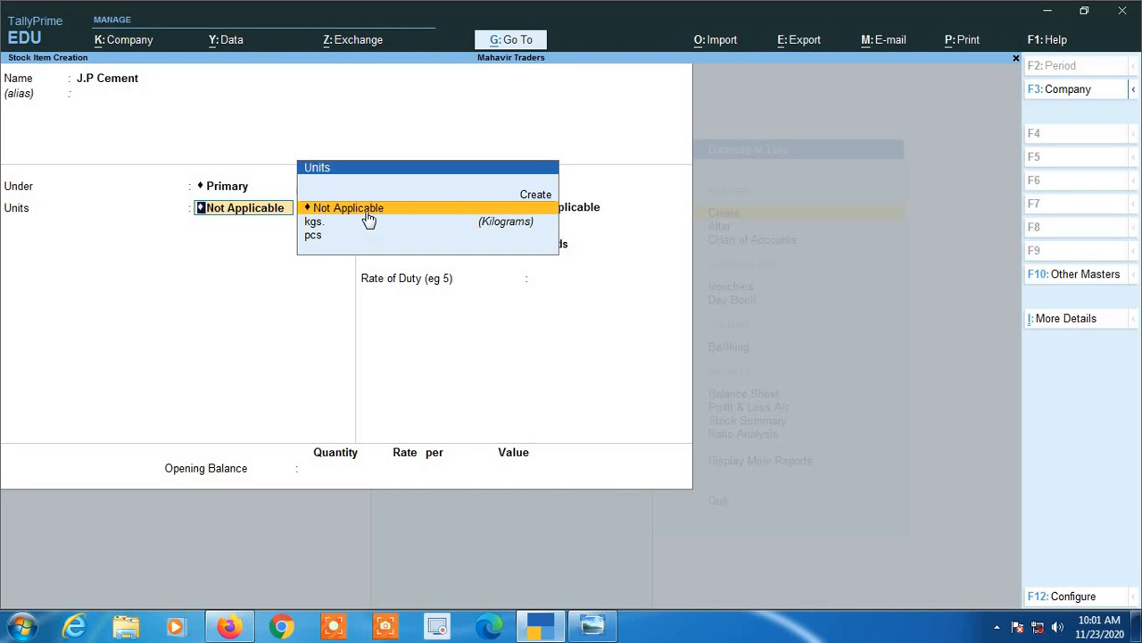
Step: Start a new simple unit for the stock item with the symbol Bag. and the formal name Bags
{"action": "key", "text": "ctrl"}
{"action": "key", "text": "alt+c"}
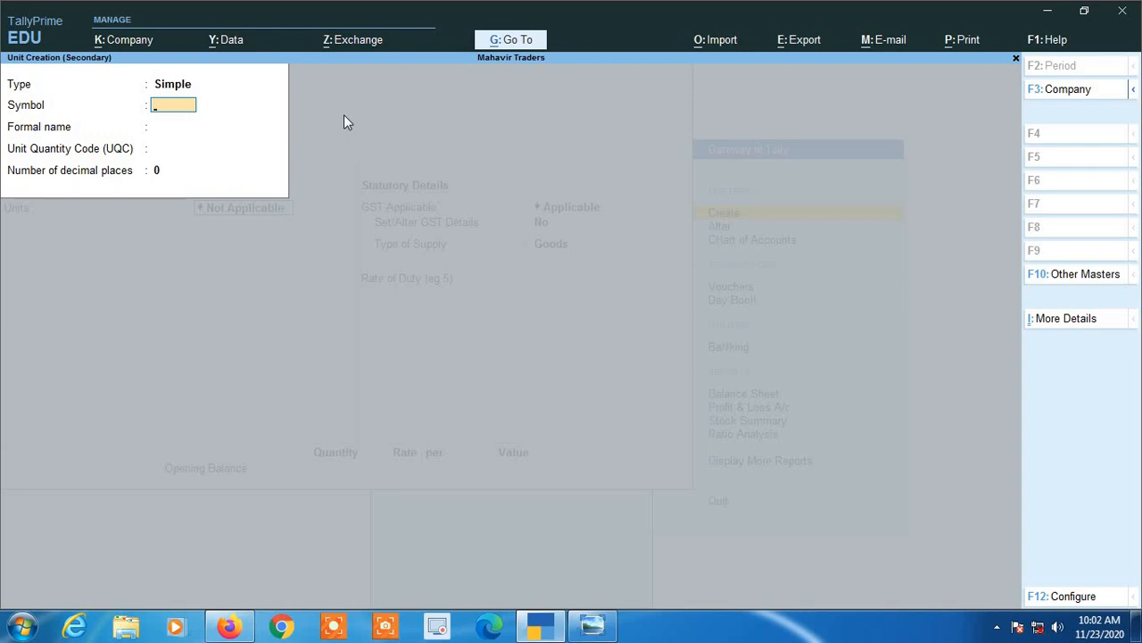
{"action": "type", "text": "Bag."}
{"action": "key", "text": "Return"}
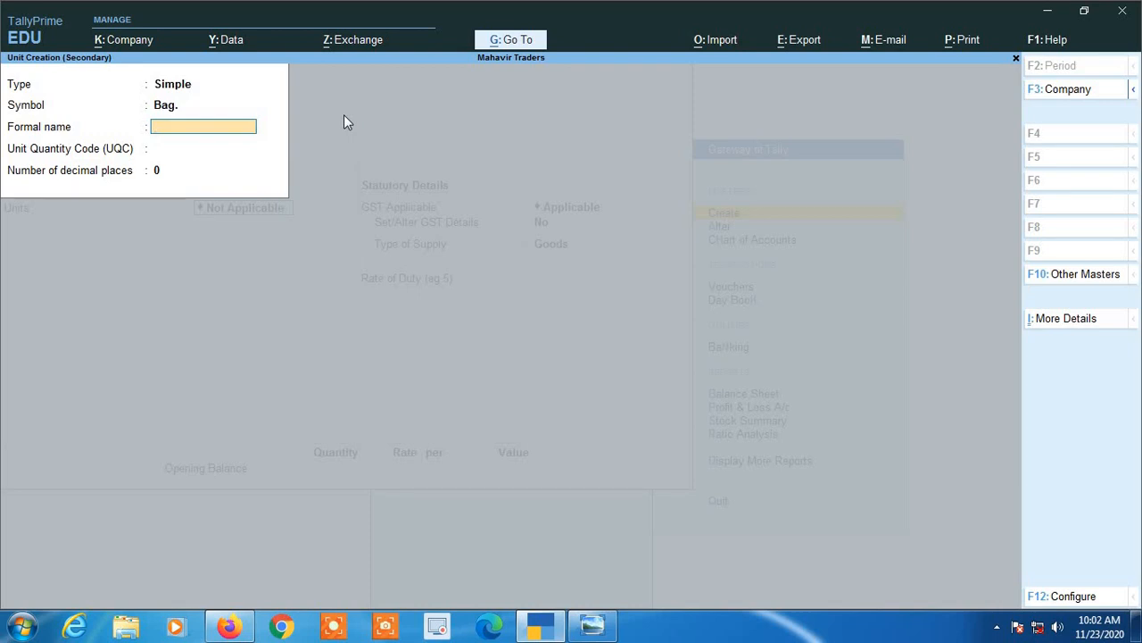
{"action": "type", "text": "Bags"}
{"action": "key", "text": "Return"}
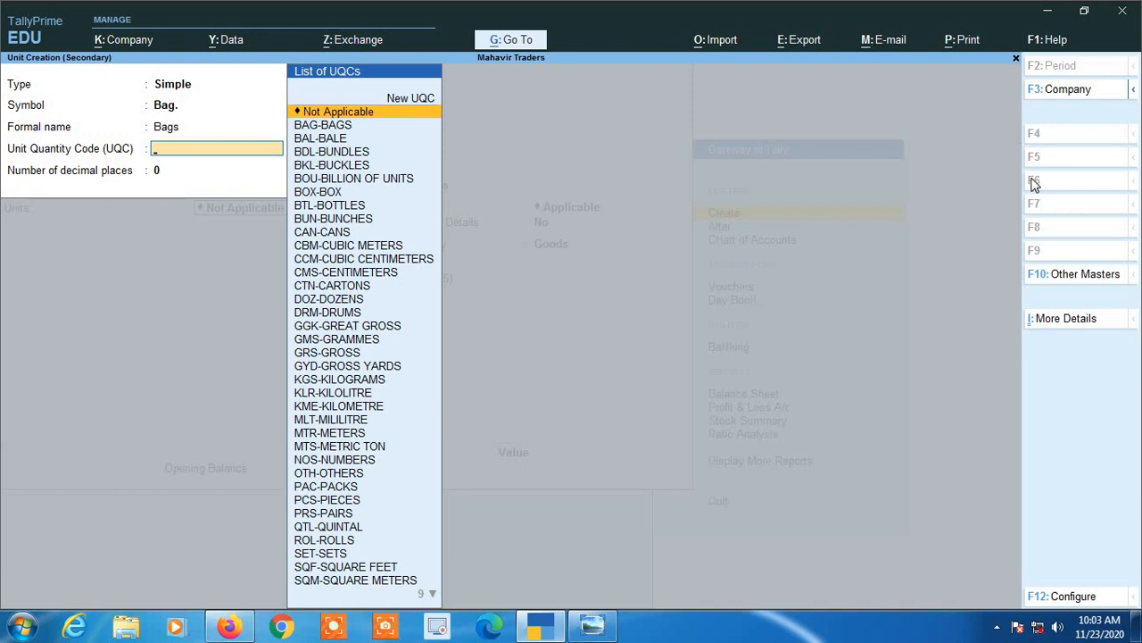
Step: Review the unit configuration options for formal name, Unit Quantity Code and decimal places without changing them
{"action": "left_click", "coordinate": [1057, 602]}
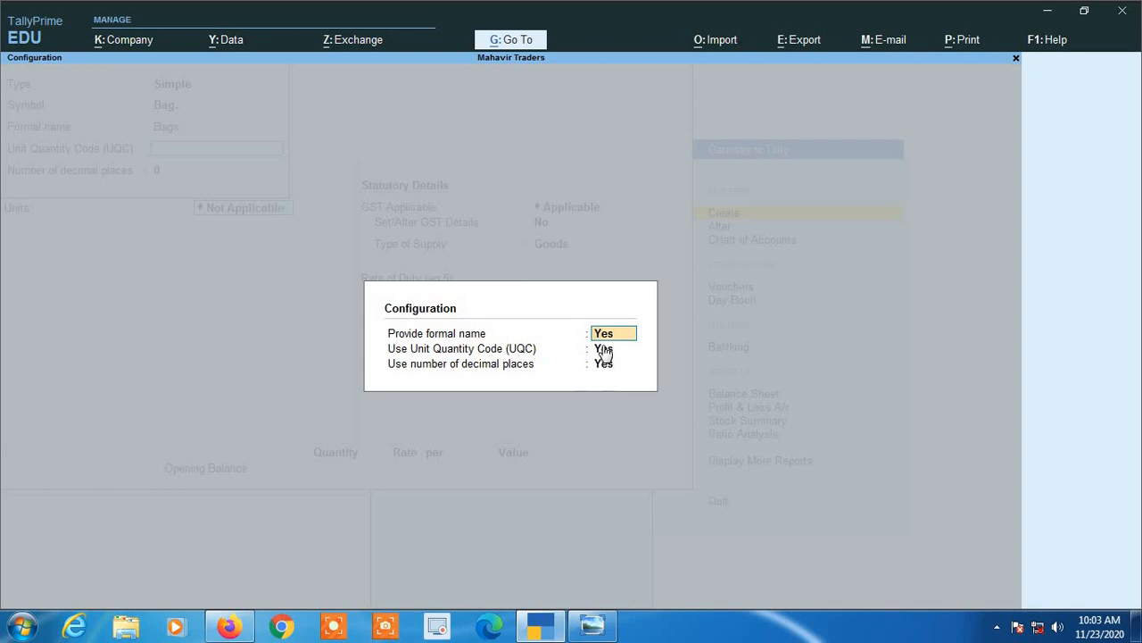
{"action": "key", "text": "Return"}
{"action": "key", "text": "Return"}
{"action": "key", "text": "Return"}
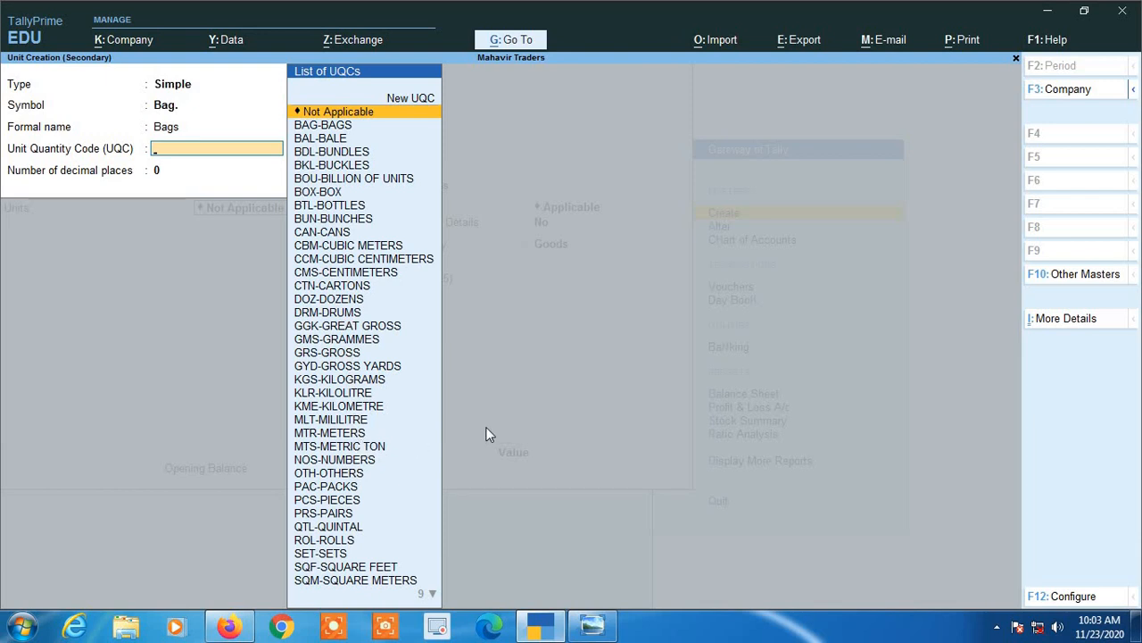
Step: Set the unit's Unit Quantity Code to BAG-BAGS, keep 0 decimal places and save the unit
{"action": "type", "text": "ba"}
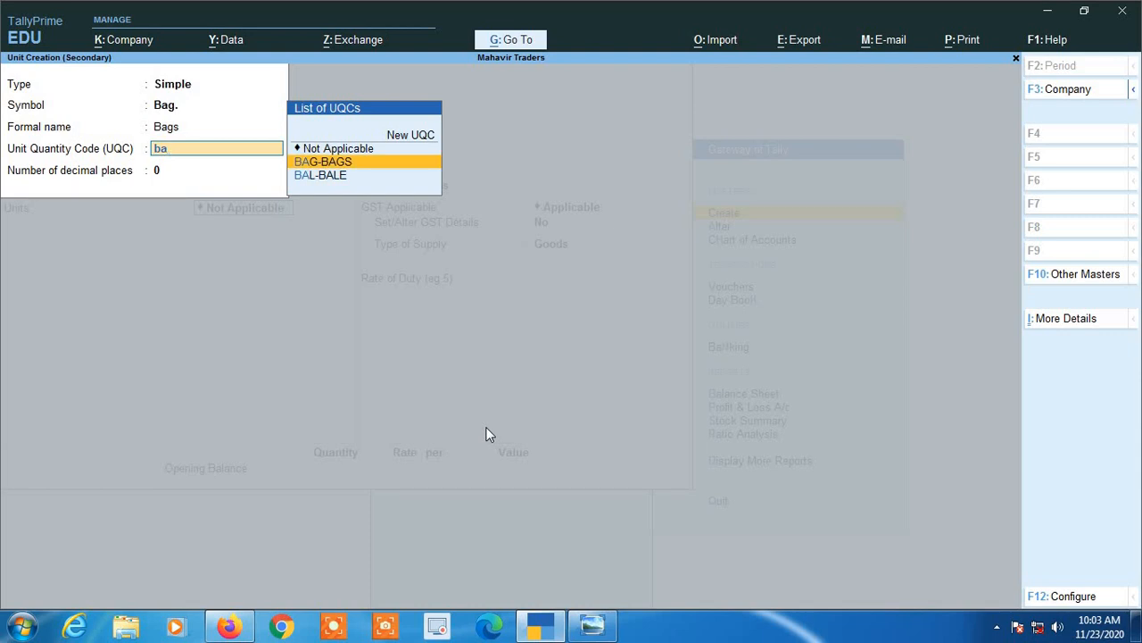
{"action": "key", "text": "Return"}
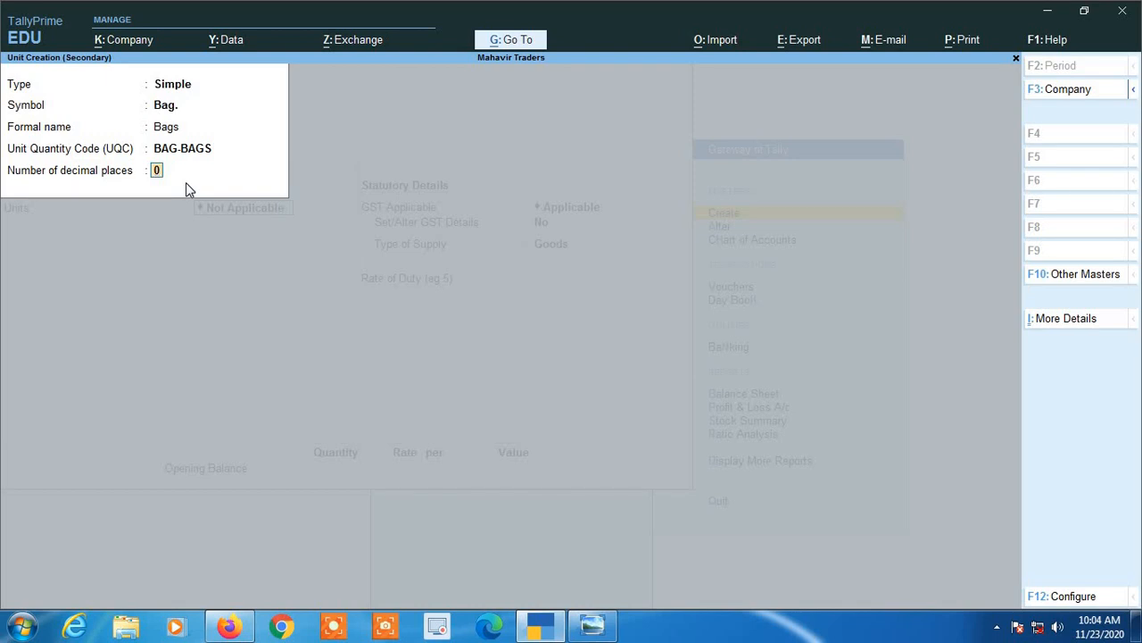
{"action": "key", "text": "Return"}
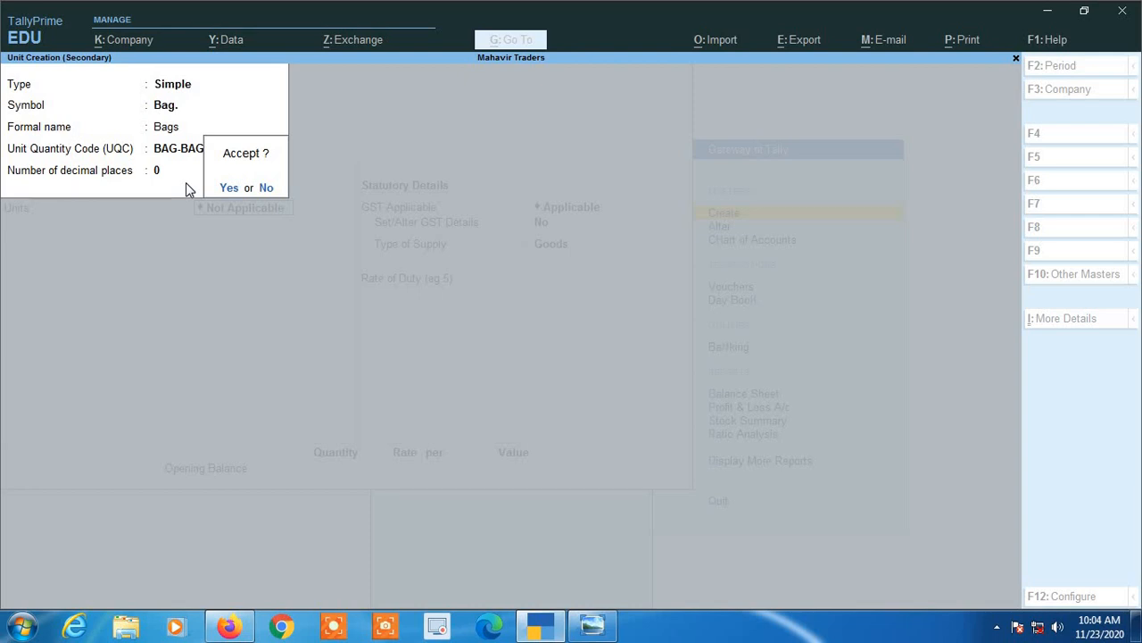
{"action": "key", "text": "Return"}
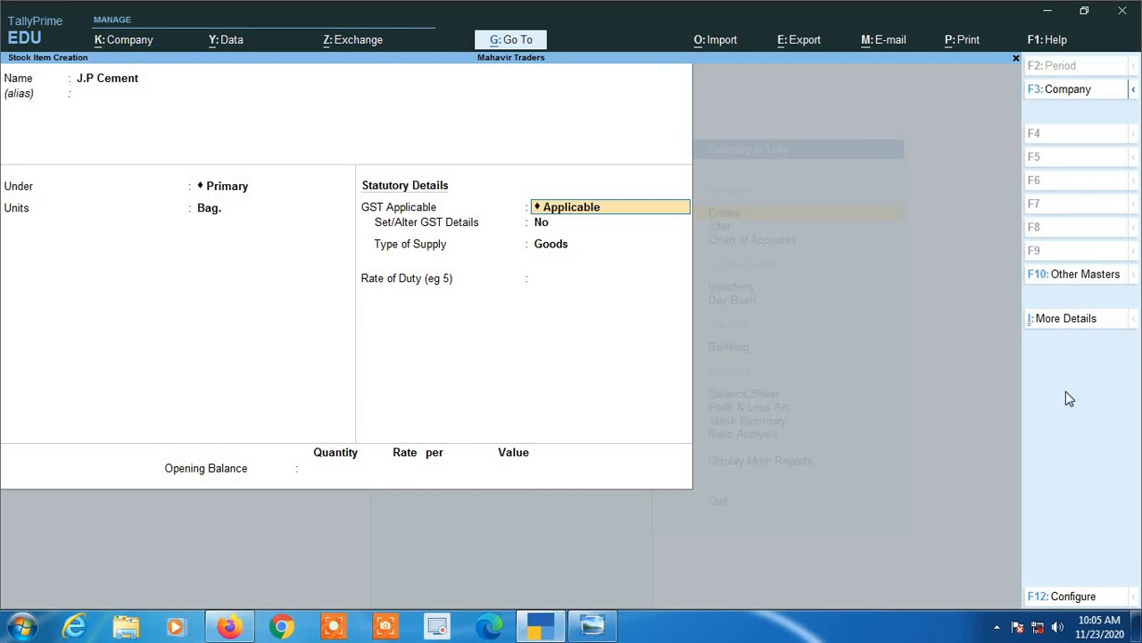
Step: Set Provide aliases for Name to No in the stock item configuration and save it
{"action": "left_click", "coordinate": [1065, 600]}
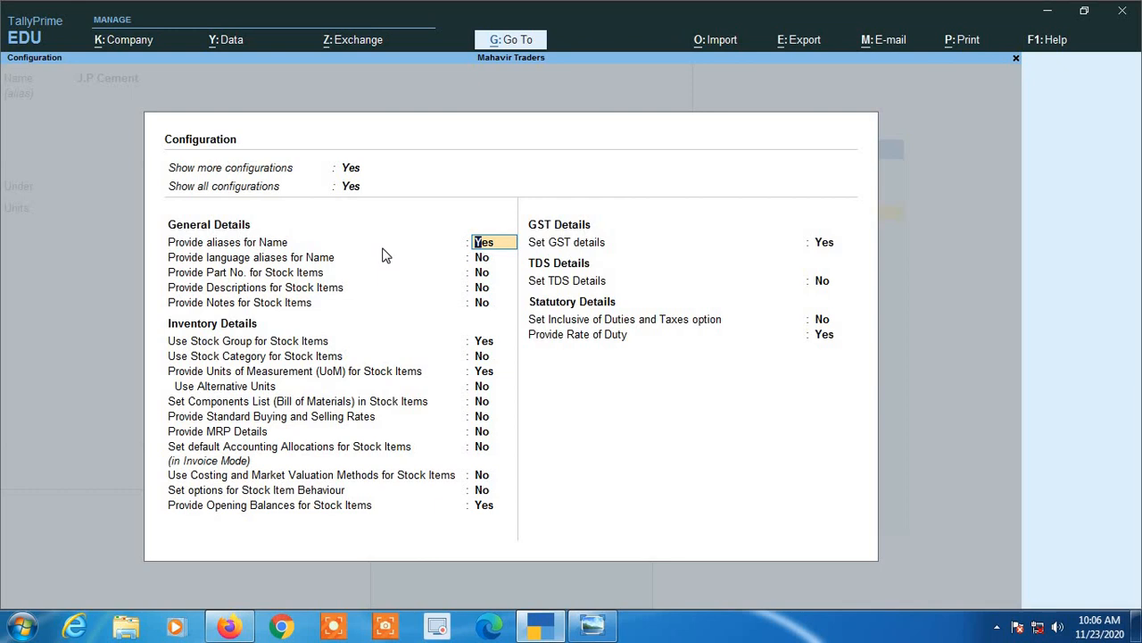
{"action": "key", "text": "ctrl+a"}
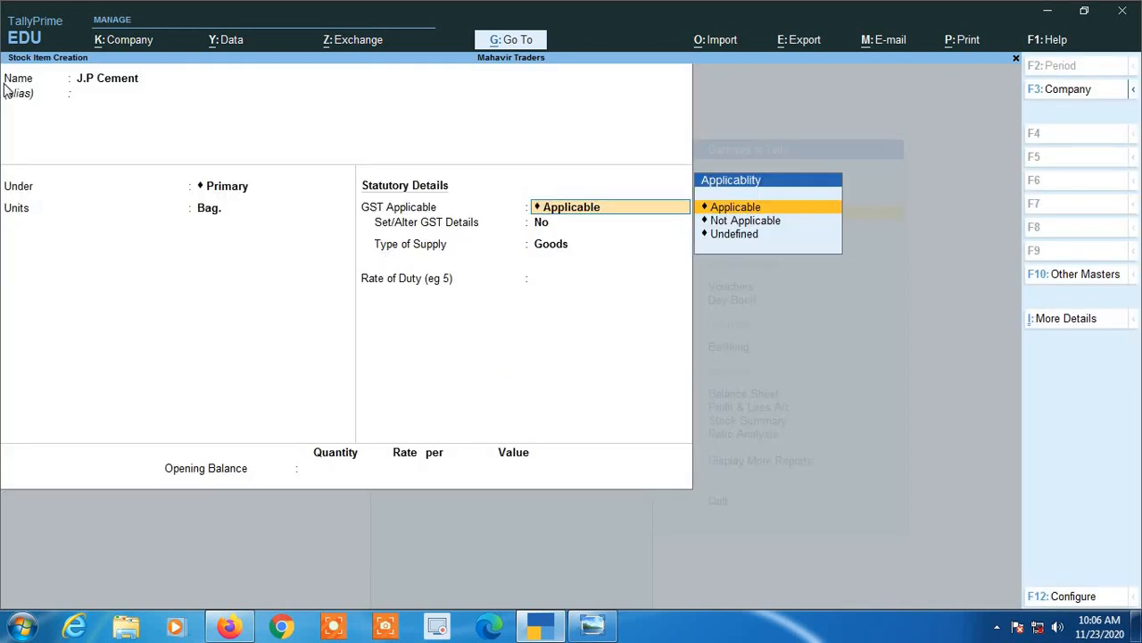
{"action": "left_click", "coordinate": [1066, 597]}
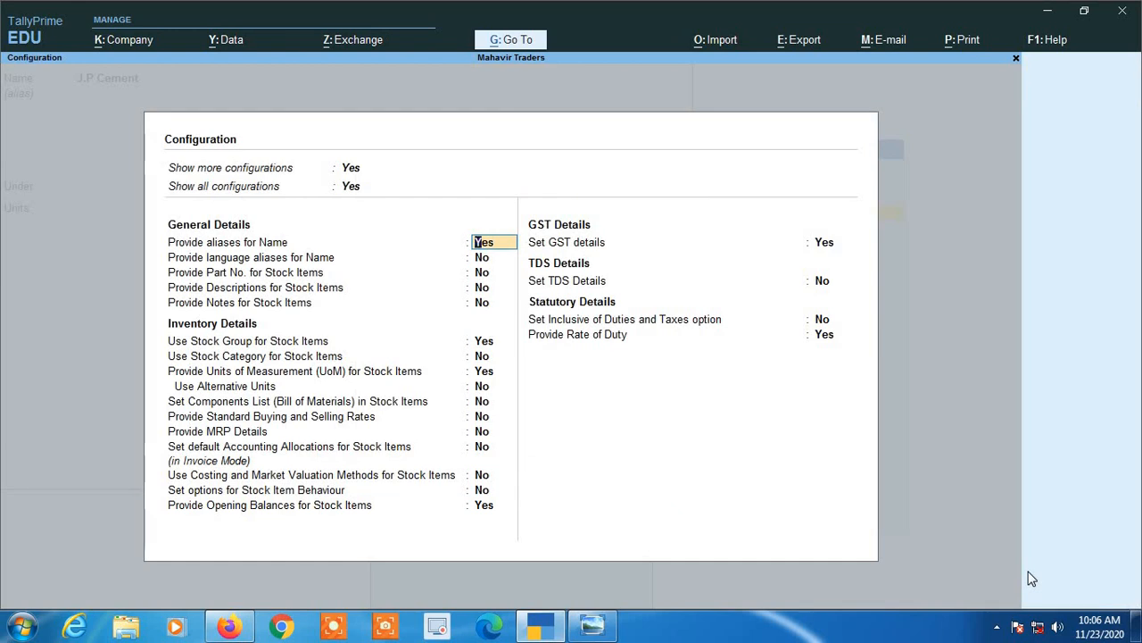
{"action": "type", "text": "n"}
{"action": "key", "text": "Return"}
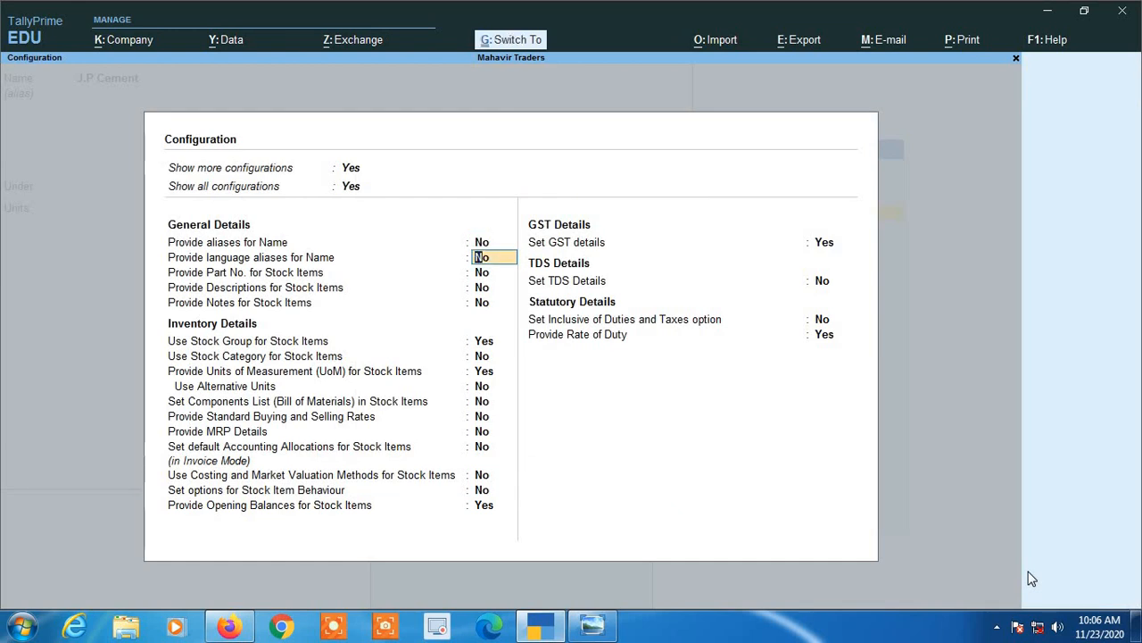
{"action": "key", "text": "ctrl+a"}
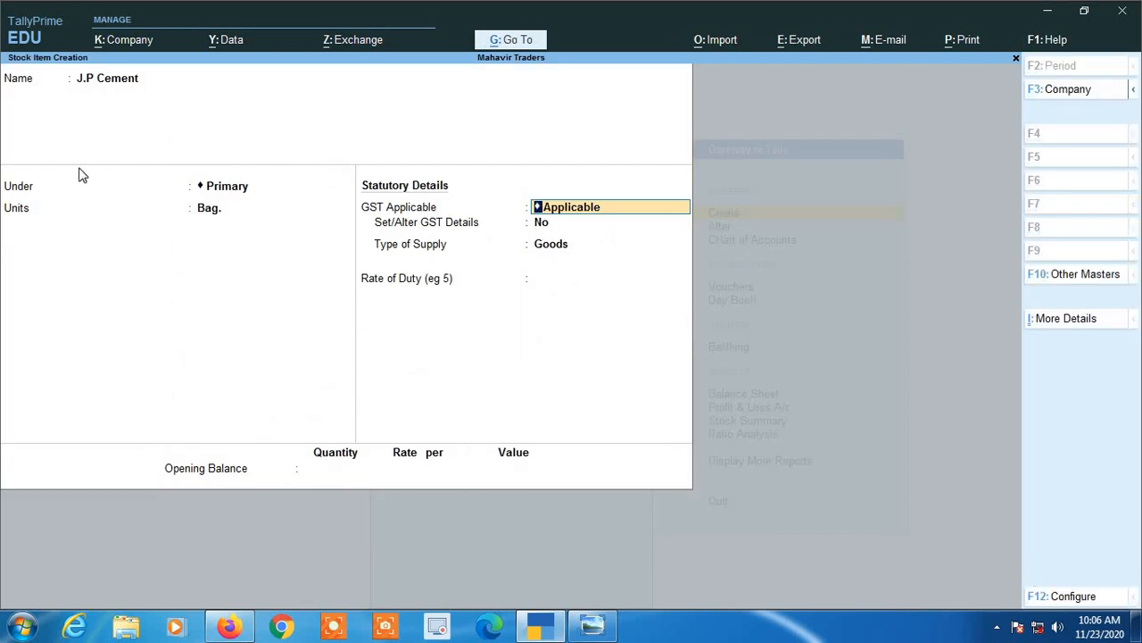
Step: Set Provide aliases for Name back to Yes in the stock item configuration
{"action": "left_click", "coordinate": [1070, 597]}
{"action": "type", "text": "y"}
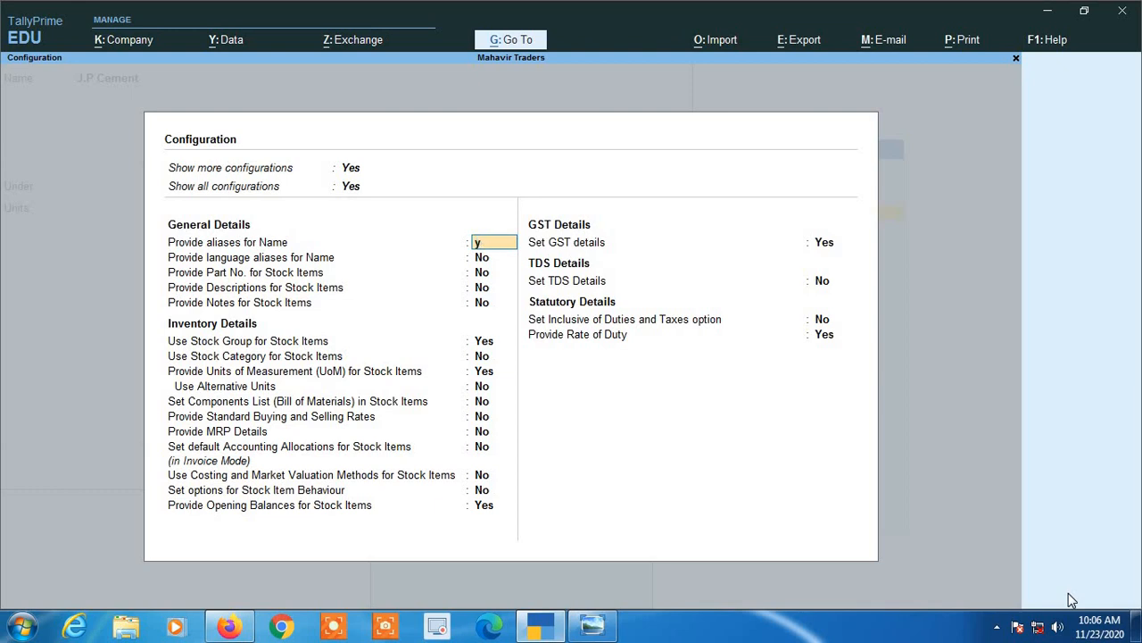
{"action": "key", "text": "Return"}
Step: Set Provide Standard Buying and Selling Rates to Yes in the inventory details and save the configuration
{"action": "key", "text": "Return"}
{"action": "key", "text": "Return"}
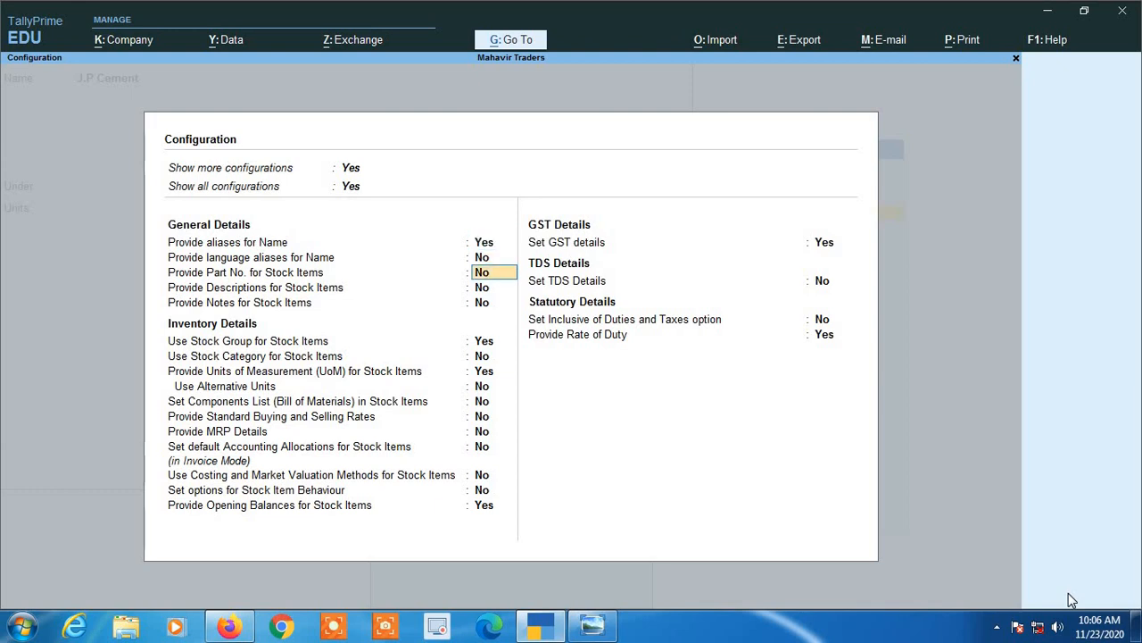
{"action": "key", "text": "Return"}
{"action": "key", "text": "Return"}
{"action": "key", "text": "Return"}
{"action": "key", "text": "Return"}
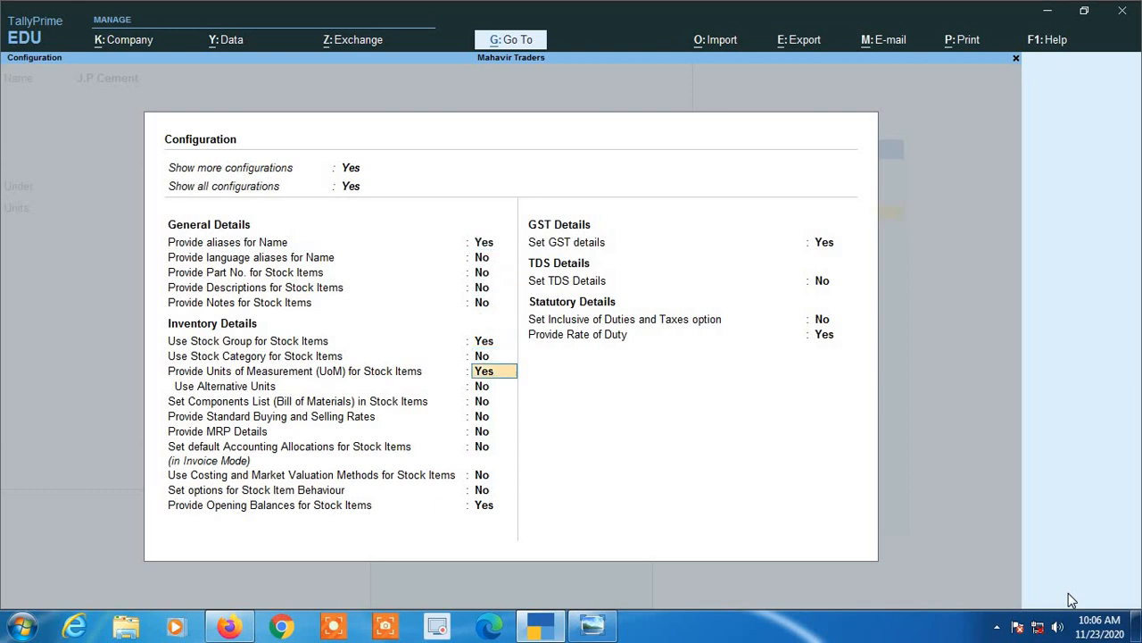
{"action": "key", "text": "Return"}
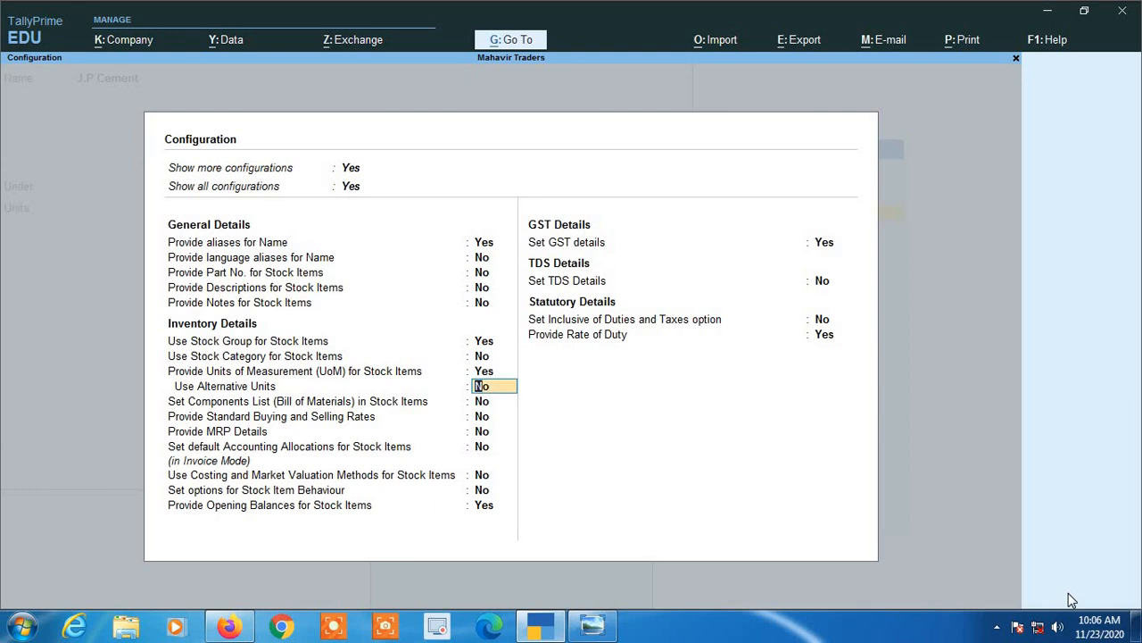
{"action": "key", "text": "Return"}
{"action": "key", "text": "Return"}
{"action": "key", "text": "Return"}
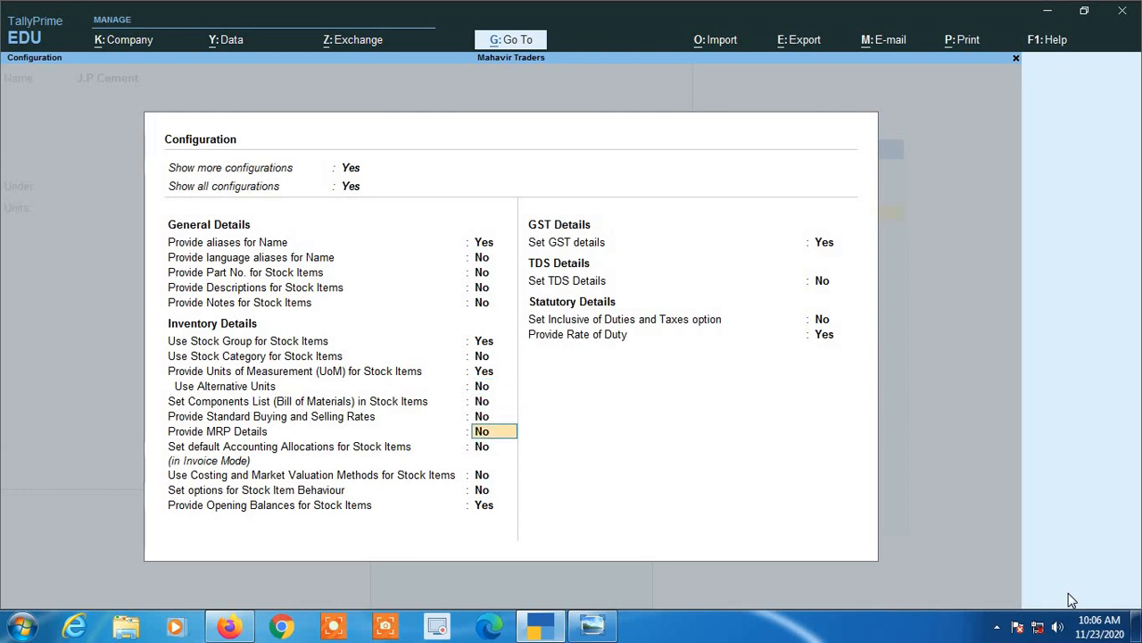
{"action": "key", "text": "Up"}
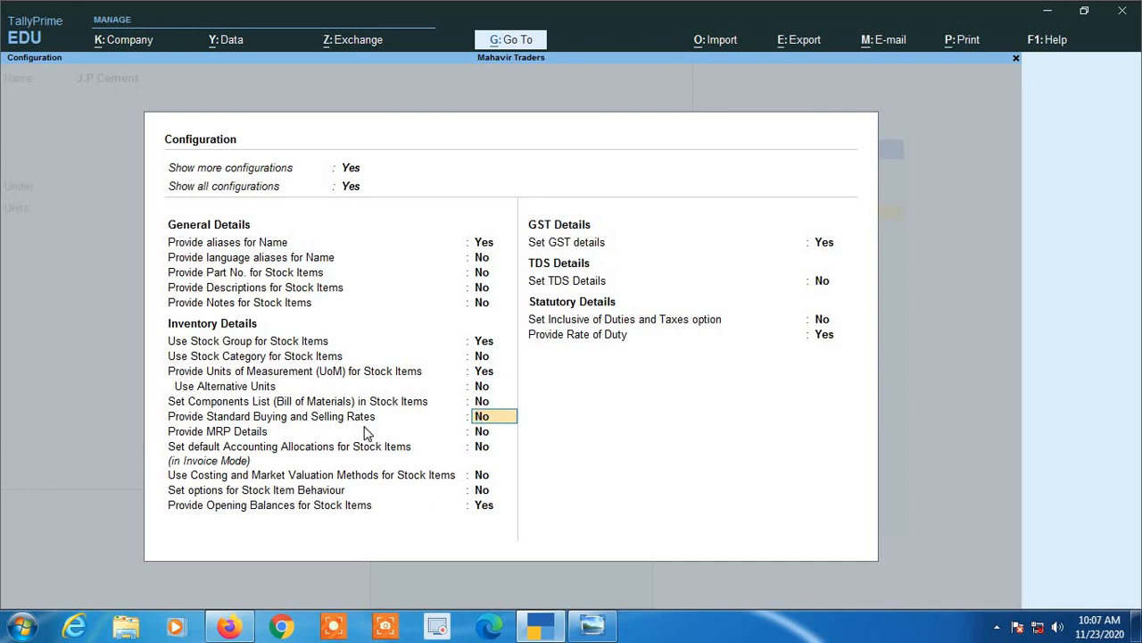
{"action": "type", "text": "y"}
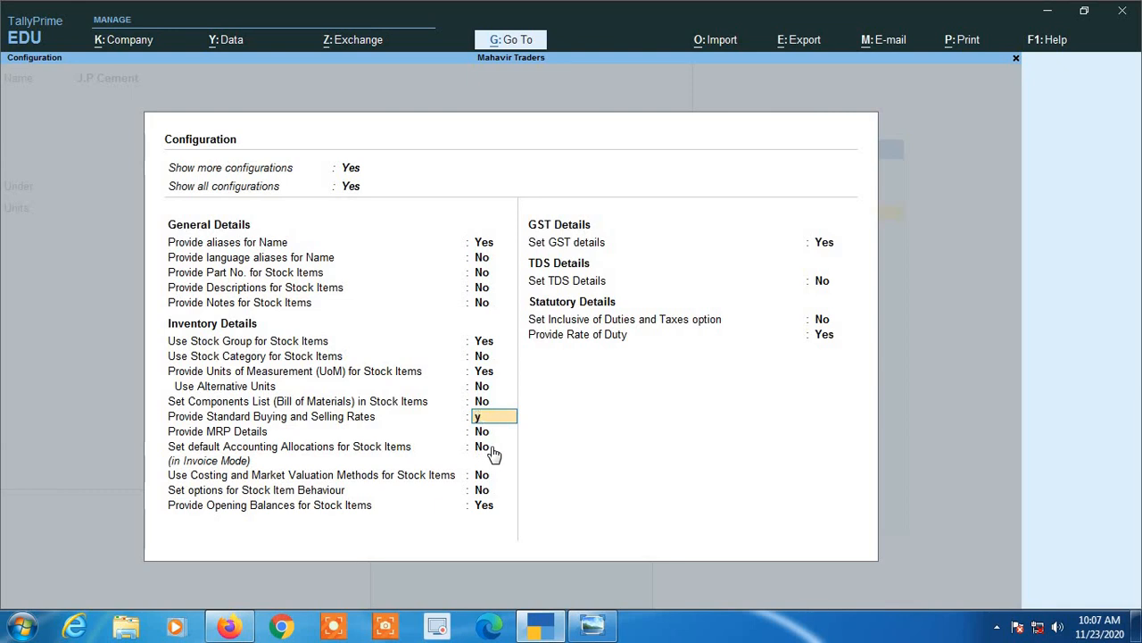
{"action": "key", "text": "Return"}
{"action": "key", "text": "ctrl+a"}
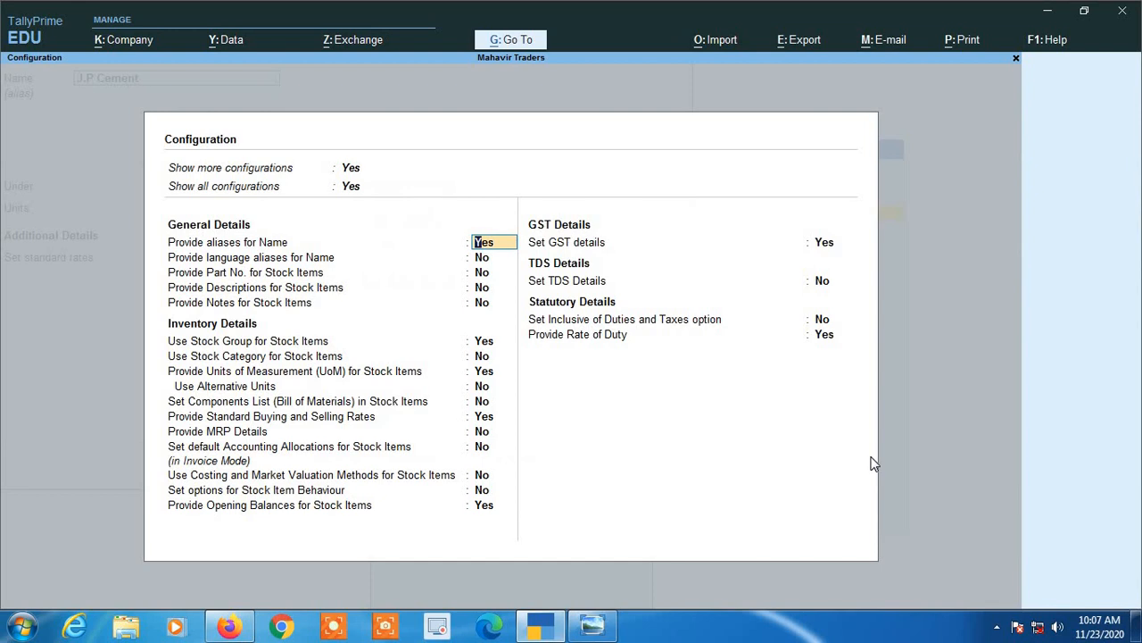
Step: Set Provide Standard Buying and Selling Rates to No in the inventory details and save the stock item configuration
{"action": "key", "text": "Down"}
{"action": "key", "text": "Down"}
{"action": "key", "text": "Down"}
{"action": "key", "text": "Down"}
{"action": "key", "text": "Down"}
{"action": "key", "text": "Down"}
{"action": "key", "text": "Down"}
{"action": "key", "text": "Down"}
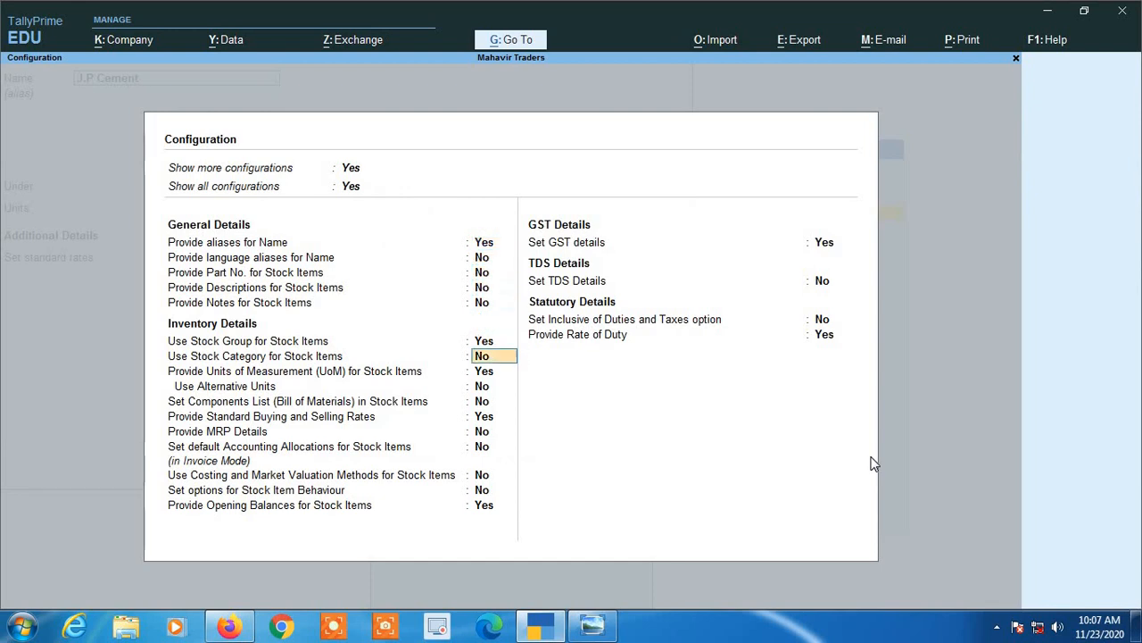
{"action": "key", "text": "Down"}
{"action": "key", "text": "Down"}
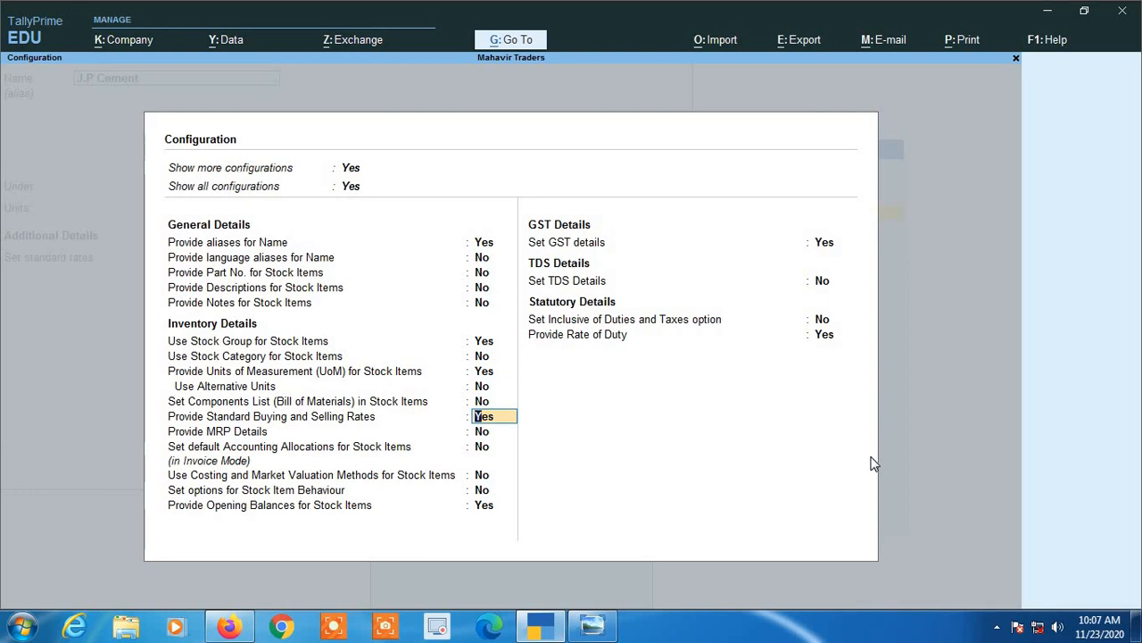
{"action": "type", "text": "n"}
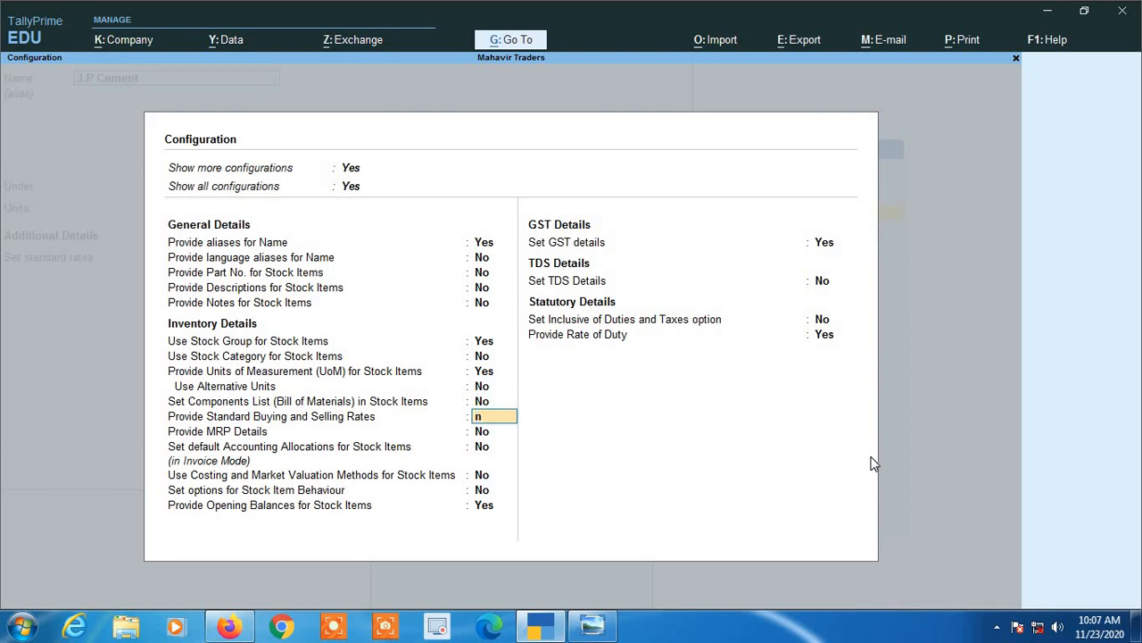
{"action": "key", "text": "Return"}
{"action": "key", "text": "Down"}
{"action": "key", "text": "Down"}
{"action": "key", "text": "Down"}
{"action": "key", "text": "Return"}
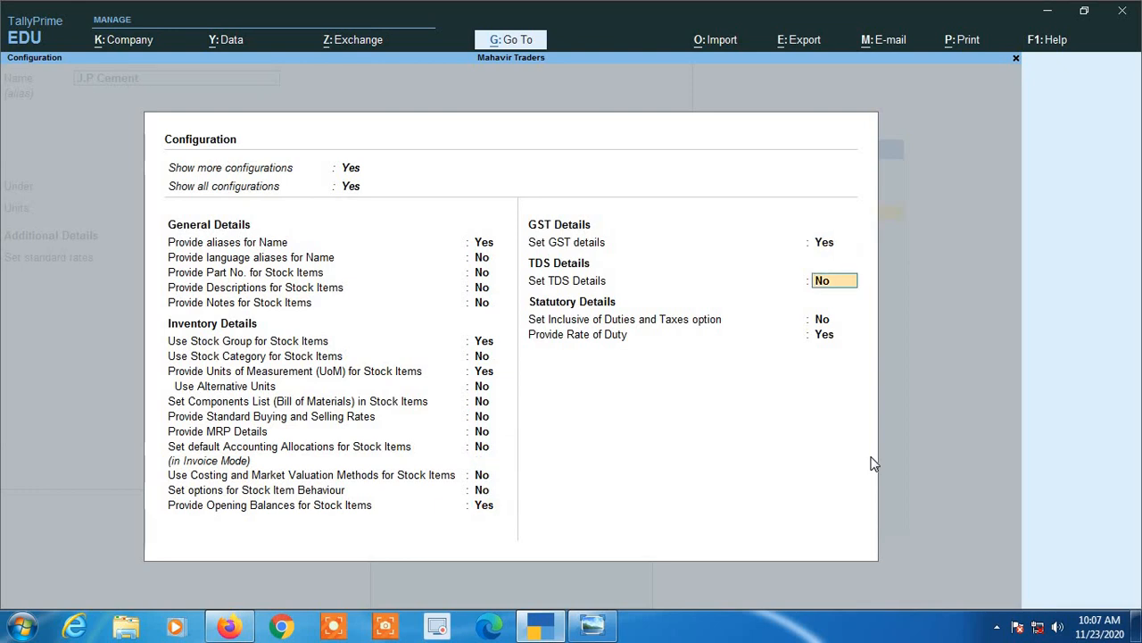
{"action": "key", "text": "Return"}
{"action": "key", "text": "Return"}
{"action": "key", "text": "Return"}
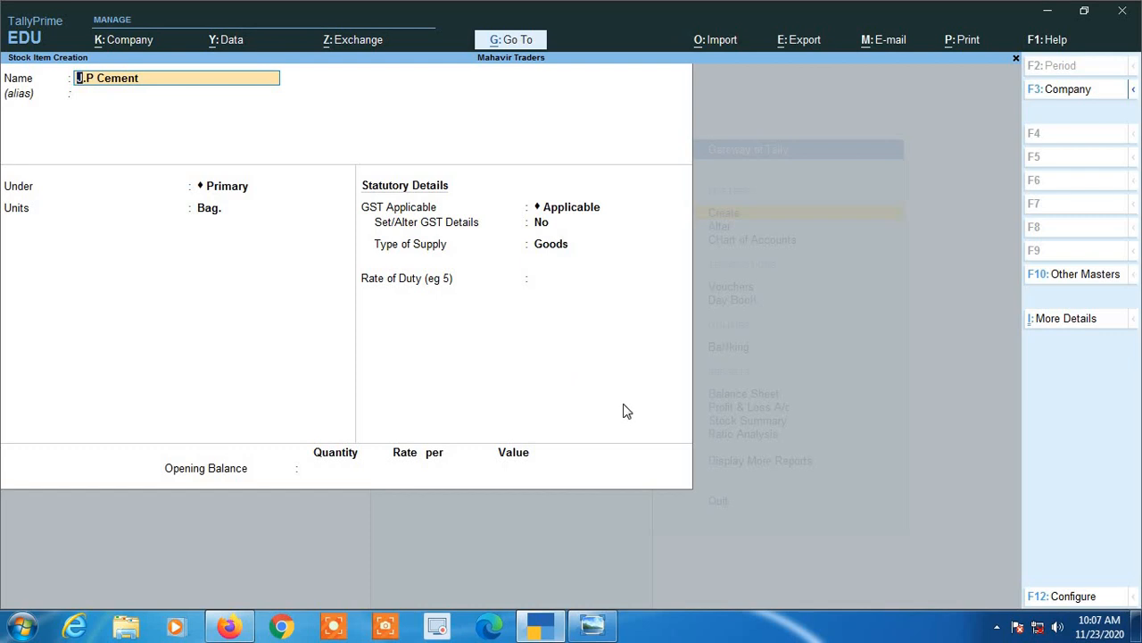
Step: Bring up the full list of additional stock item details for J.P Cement, including the inactive ones
{"action": "left_click", "coordinate": [1067, 318]}
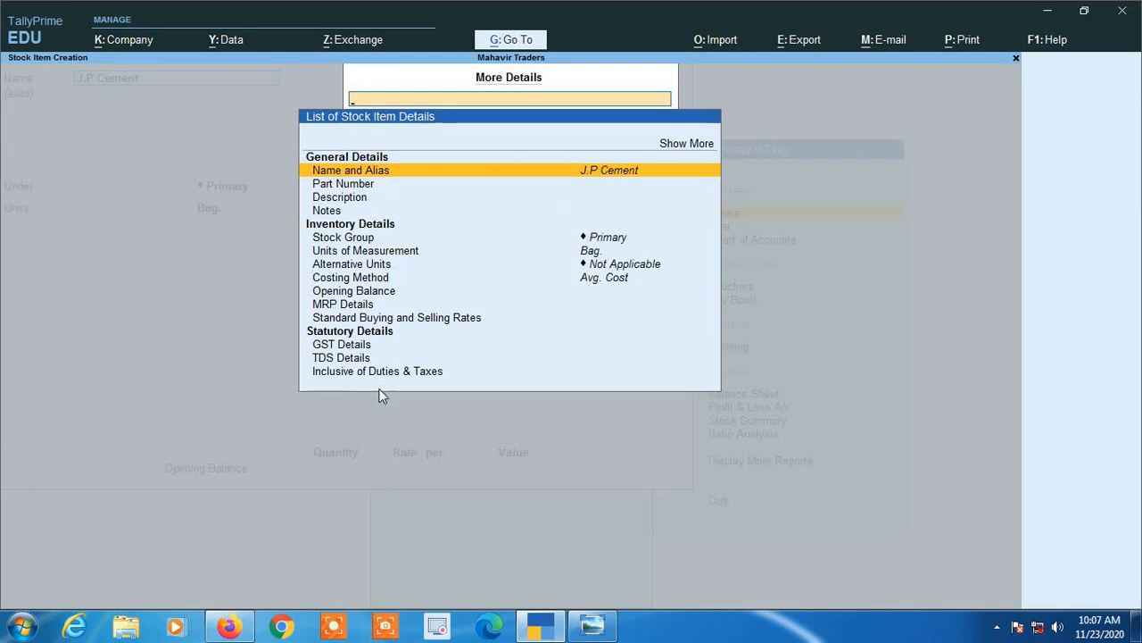
{"action": "left_click", "coordinate": [697, 149]}
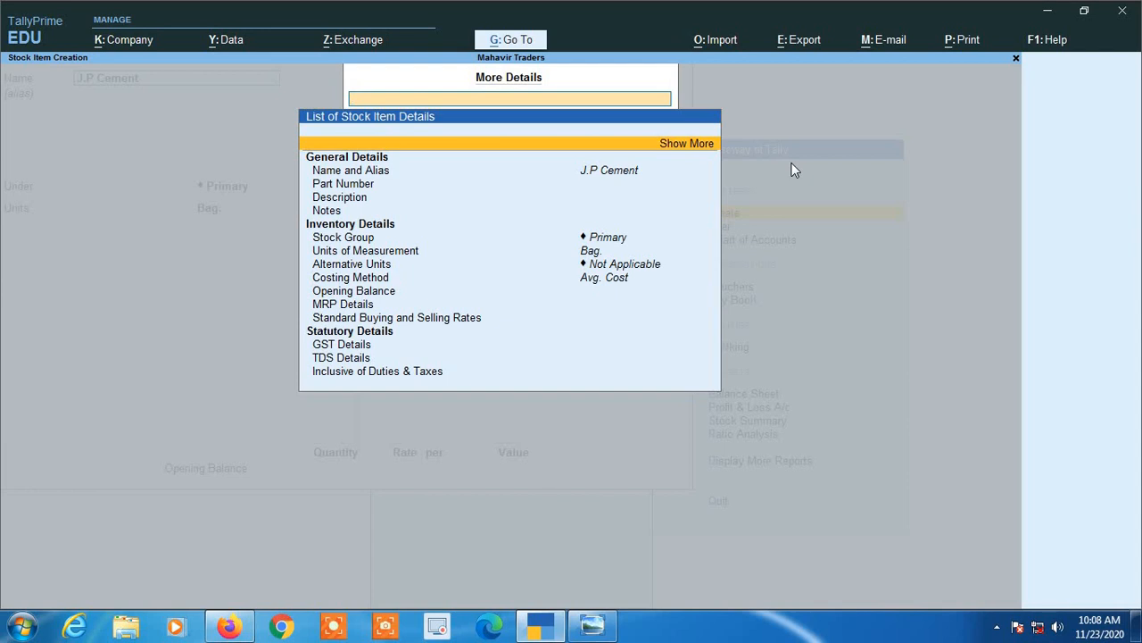
{"action": "key", "text": "Return"}
{"action": "key", "text": "Down"}
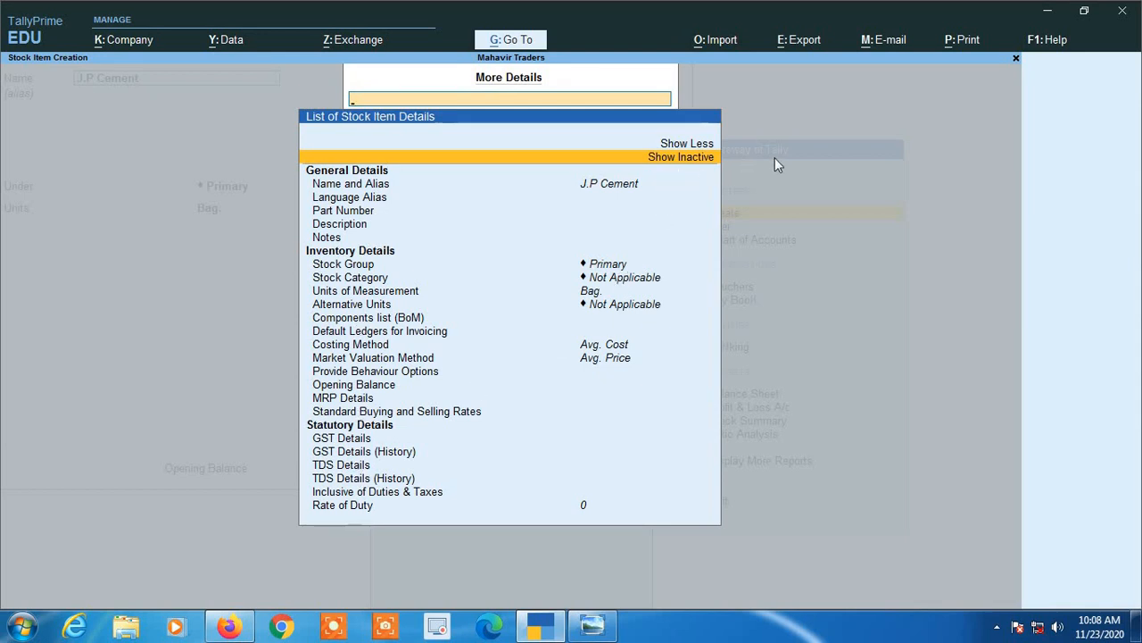
{"action": "key", "text": "Return"}
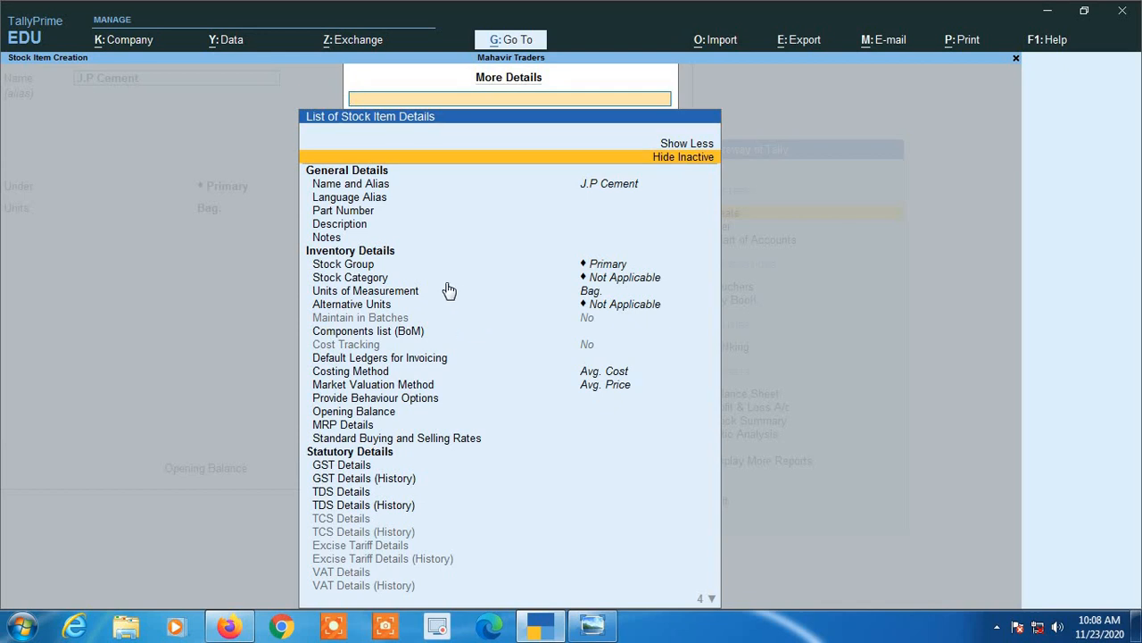
Step: Enable the company's TCS feature through the stock item's TCS Details, leaving Is TCS Applicable as Undefined
{"action": "key", "text": "Down"}
{"action": "key", "text": "Down"}
{"action": "key", "text": "Down"}
{"action": "key", "text": "Down"}
{"action": "key", "text": "Down"}
{"action": "key", "text": "Down"}
{"action": "key", "text": "Down"}
{"action": "key", "text": "Down"}
{"action": "key", "text": "Down"}
{"action": "key", "text": "Down"}
{"action": "key", "text": "Down"}
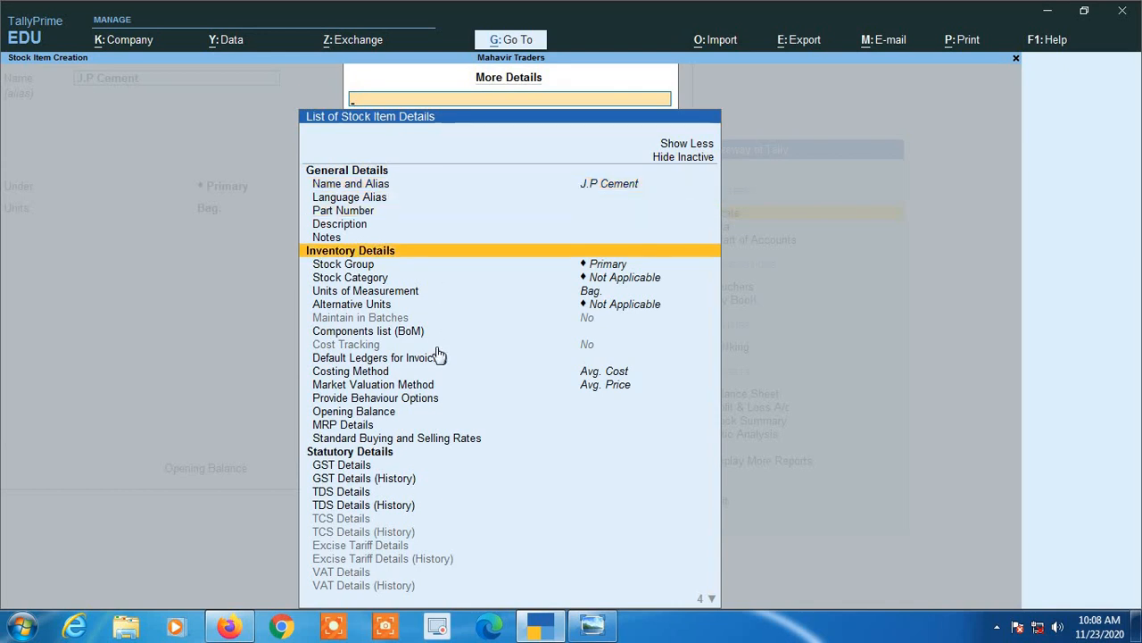
{"action": "key", "text": "Down"}
{"action": "key", "text": "Down"}
{"action": "key", "text": "Down"}
{"action": "key", "text": "Down"}
{"action": "key", "text": "Down"}
{"action": "key", "text": "Down"}
{"action": "key", "text": "Down"}
{"action": "key", "text": "Down"}
{"action": "key", "text": "Down"}
{"action": "key", "text": "Down"}
{"action": "key", "text": "Down"}
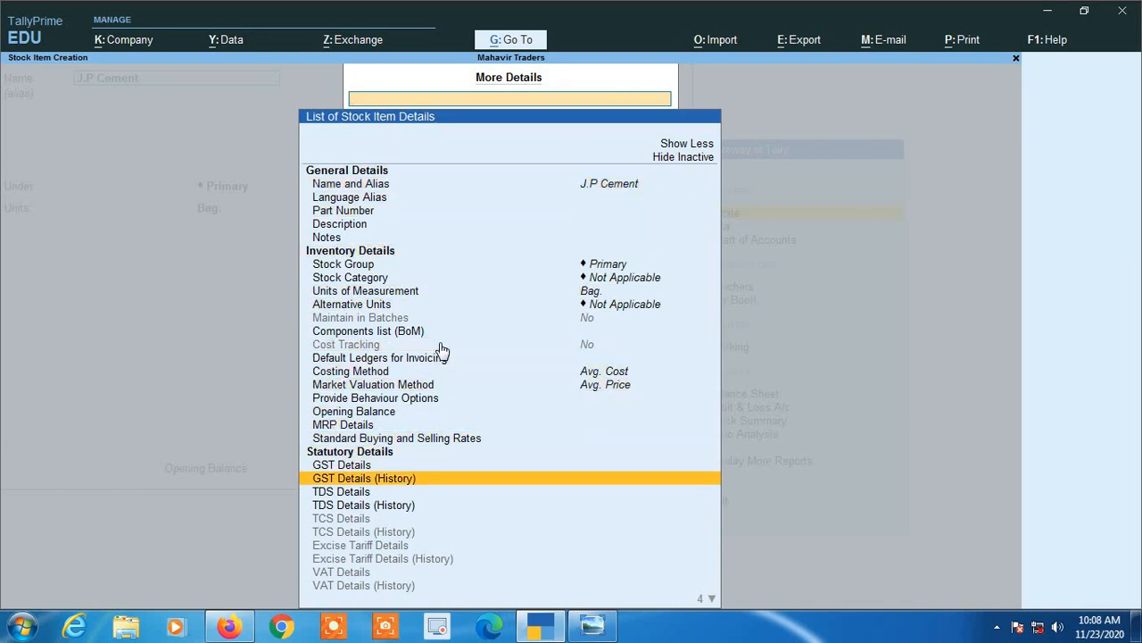
{"action": "key", "text": "Down"}
{"action": "key", "text": "Down"}
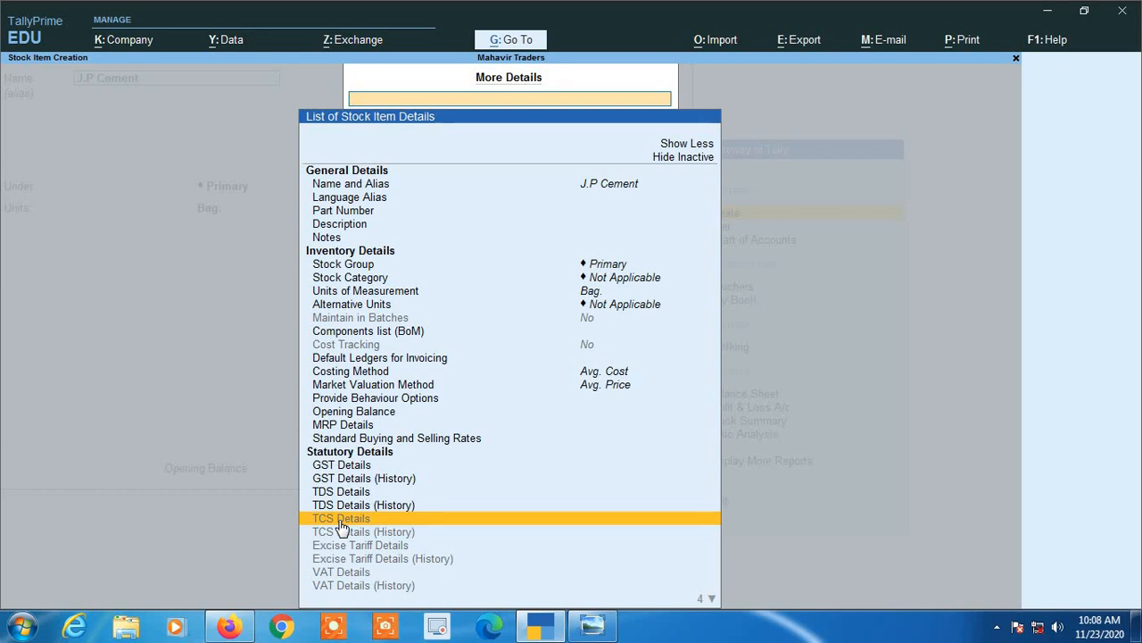
{"action": "key", "text": "Down"}
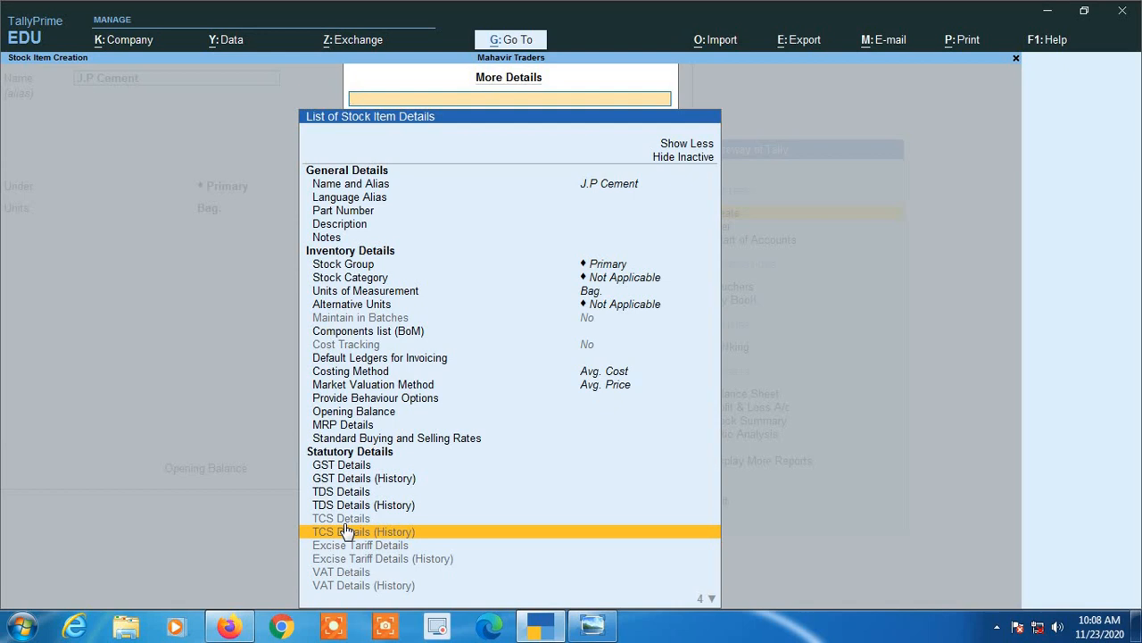
{"action": "key", "text": "Up"}
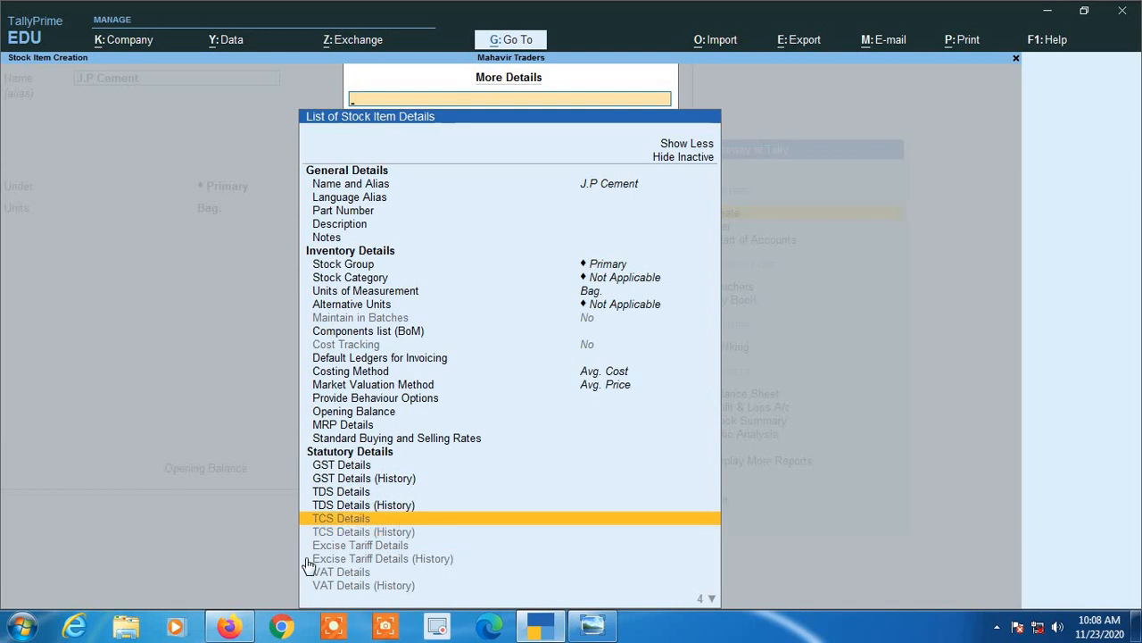
{"action": "key", "text": "Return"}
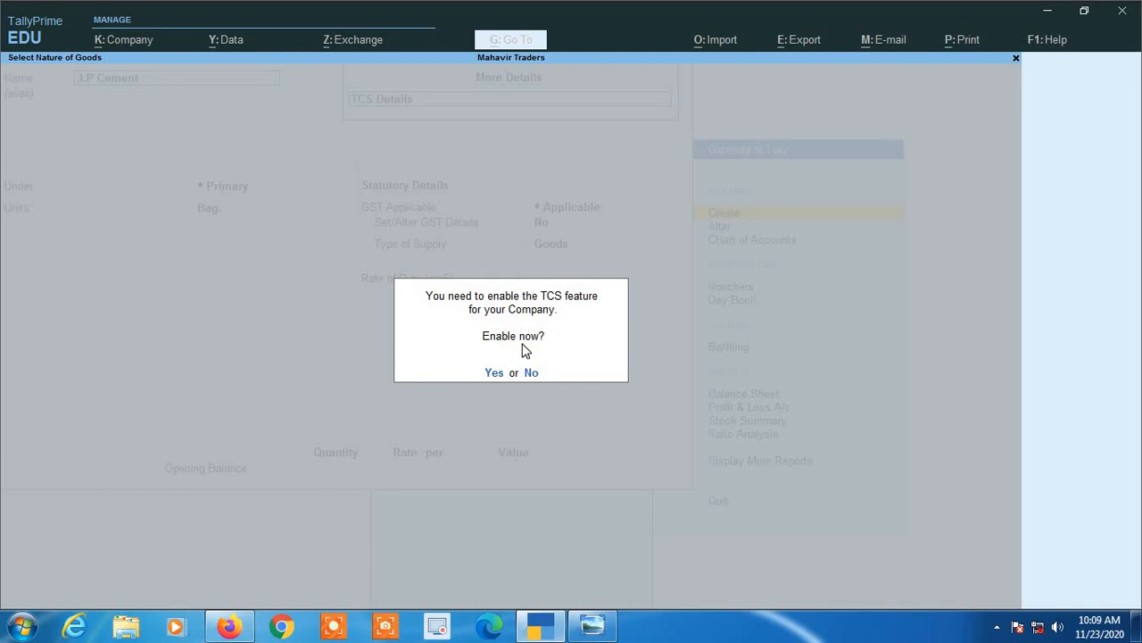
{"action": "left_click", "coordinate": [494, 374]}
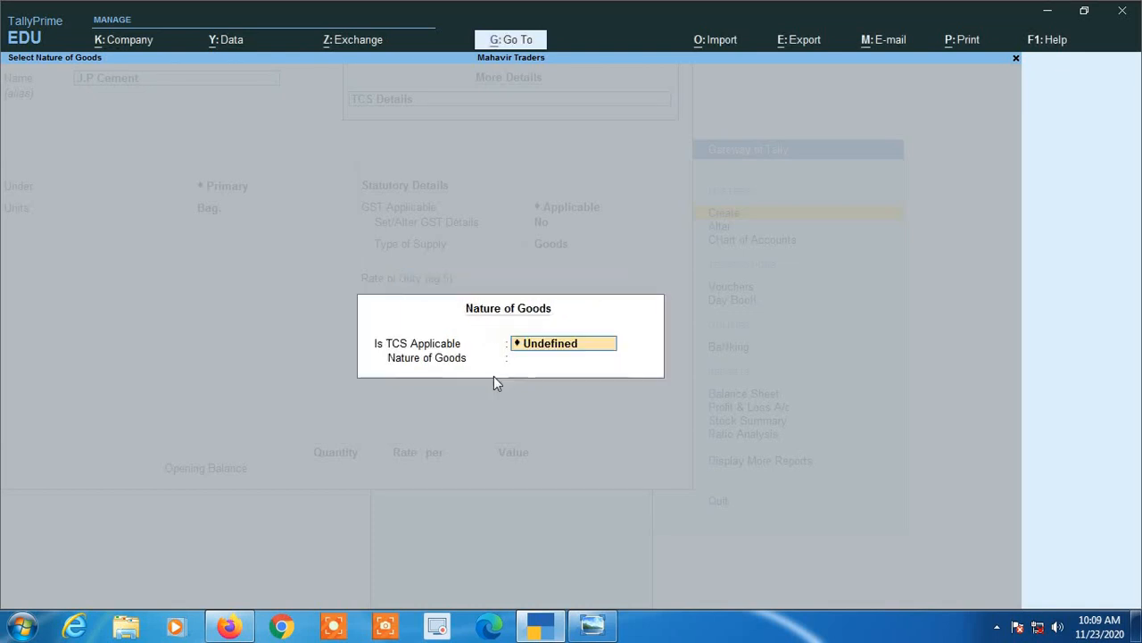
{"action": "key", "text": "Return"}
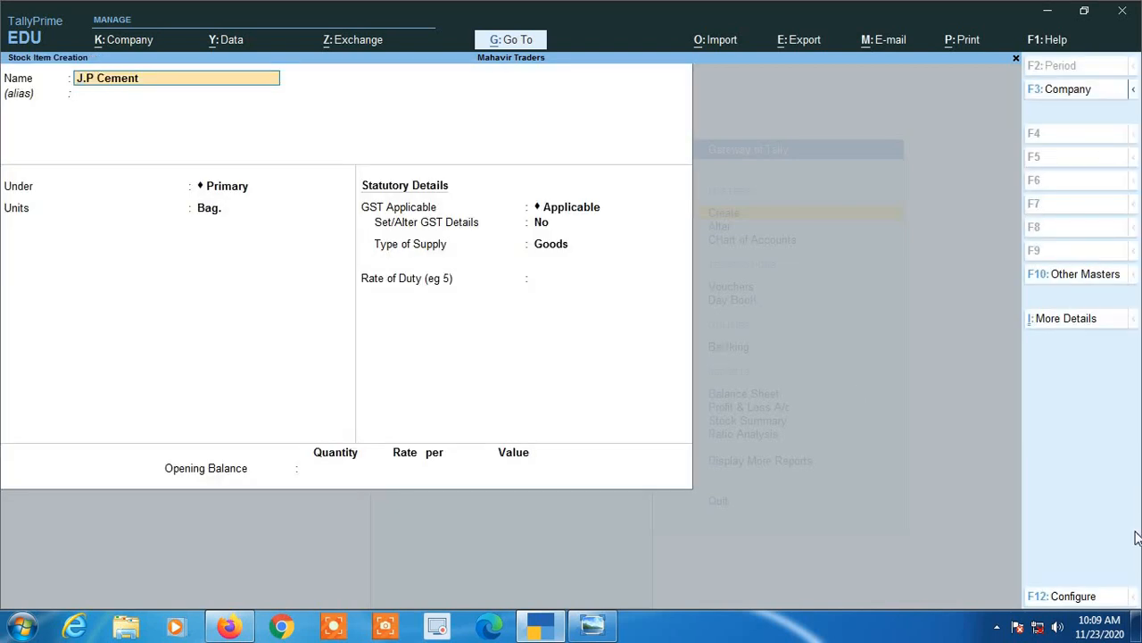
Step: Review the Set TCS Details option in the stock item configuration and accept the configuration without changes
{"action": "left_click", "coordinate": [1063, 596]}
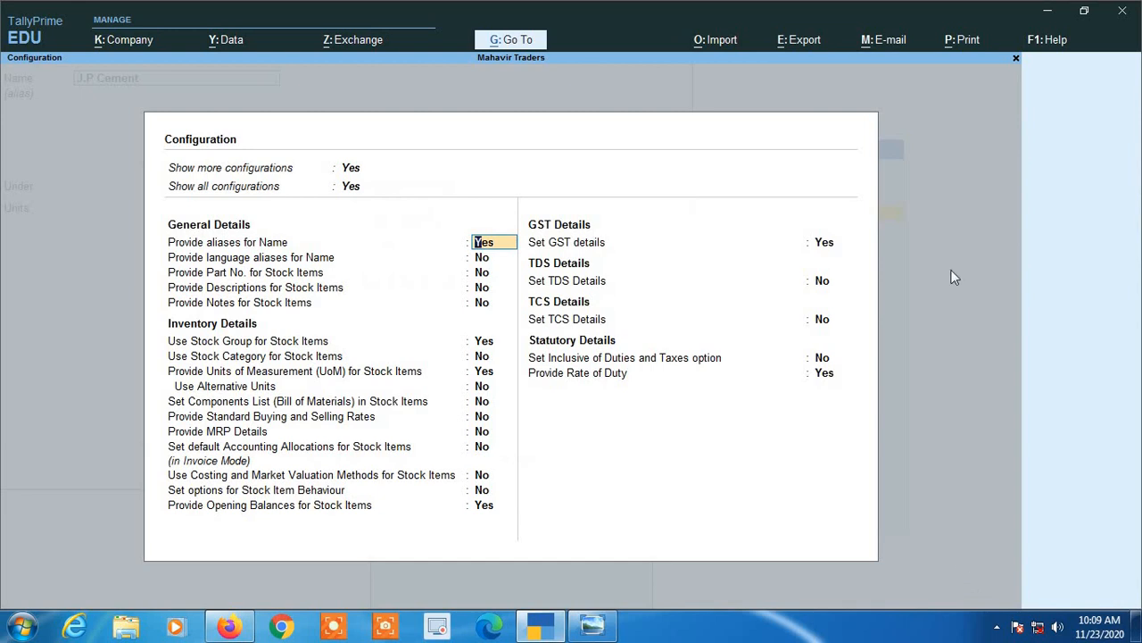
{"action": "key", "text": "Return"}
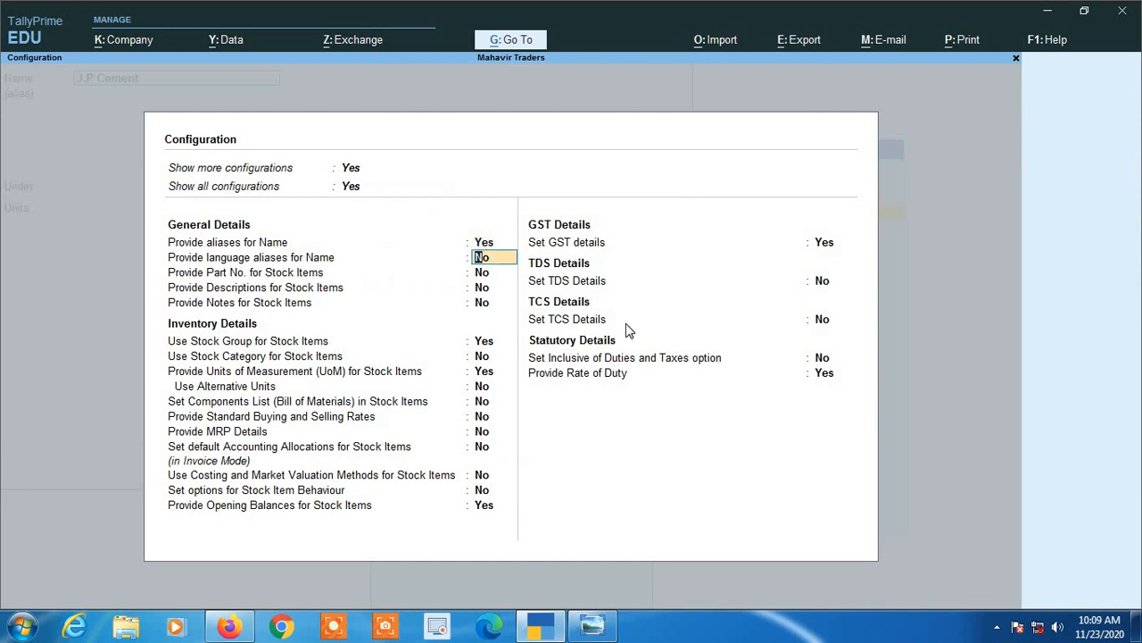
{"action": "left_click", "coordinate": [571, 331]}
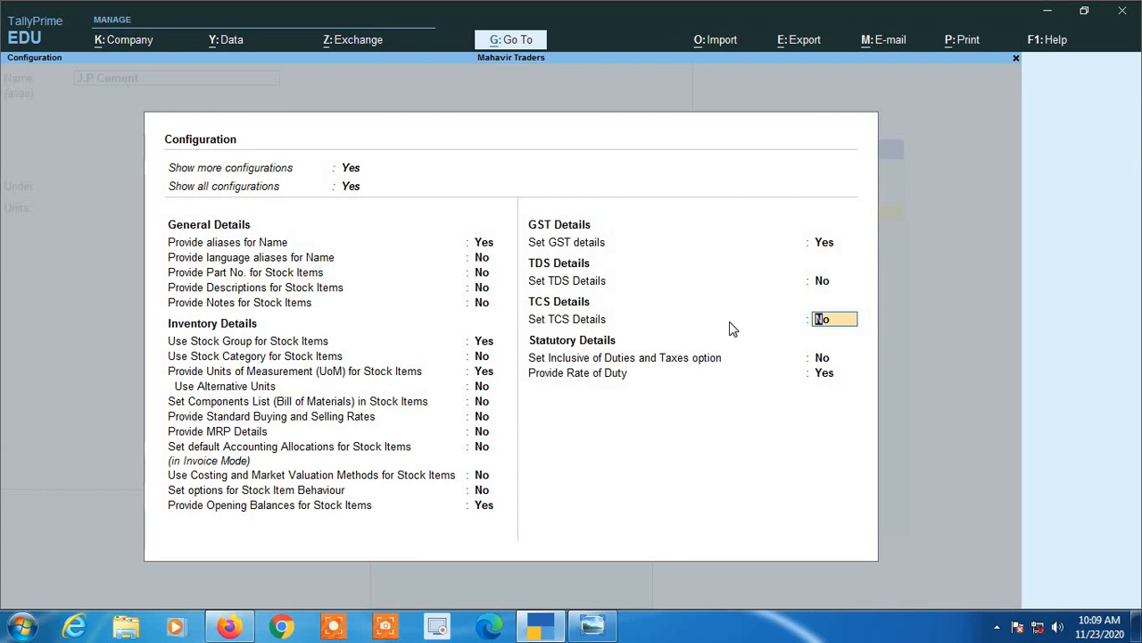
{"action": "key", "text": "ctrl+a"}
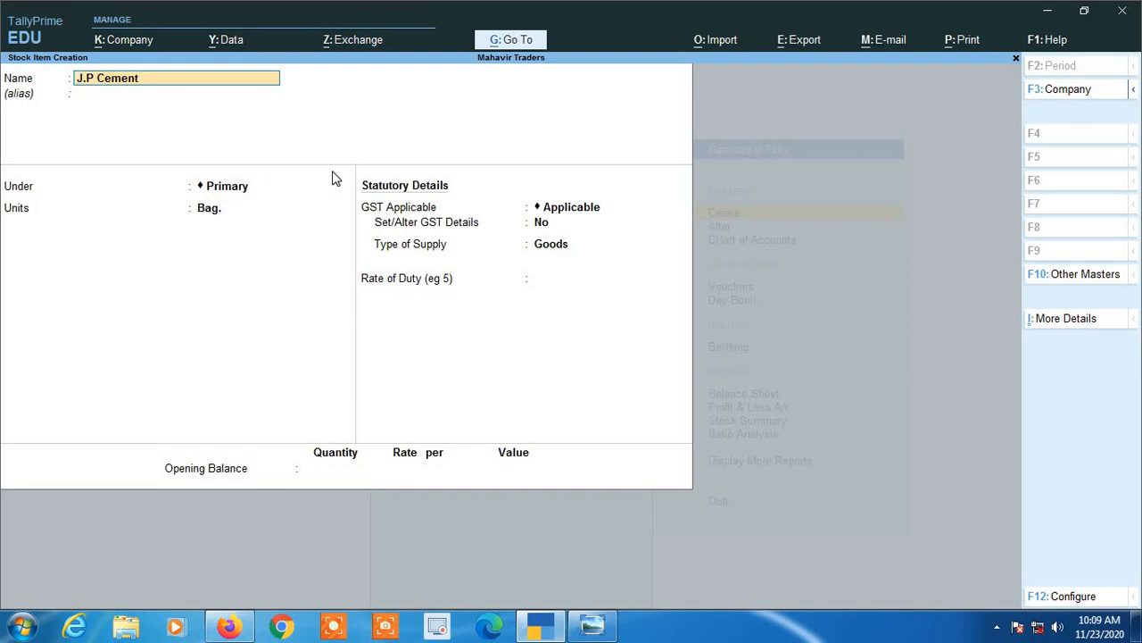
Step: Keep the name J.P Cement without an alias, the Primary group and Bag. as the unit
{"action": "key", "text": "Return"}
{"action": "key", "text": "Return"}
{"action": "key", "text": "Return"}
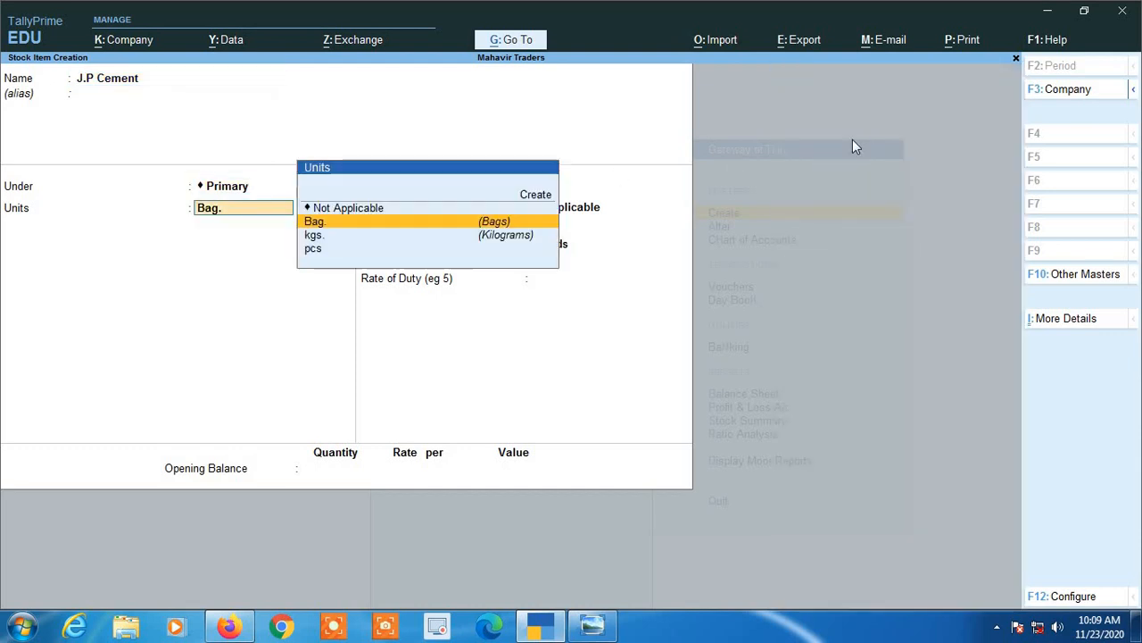
{"action": "key", "text": "Return"}
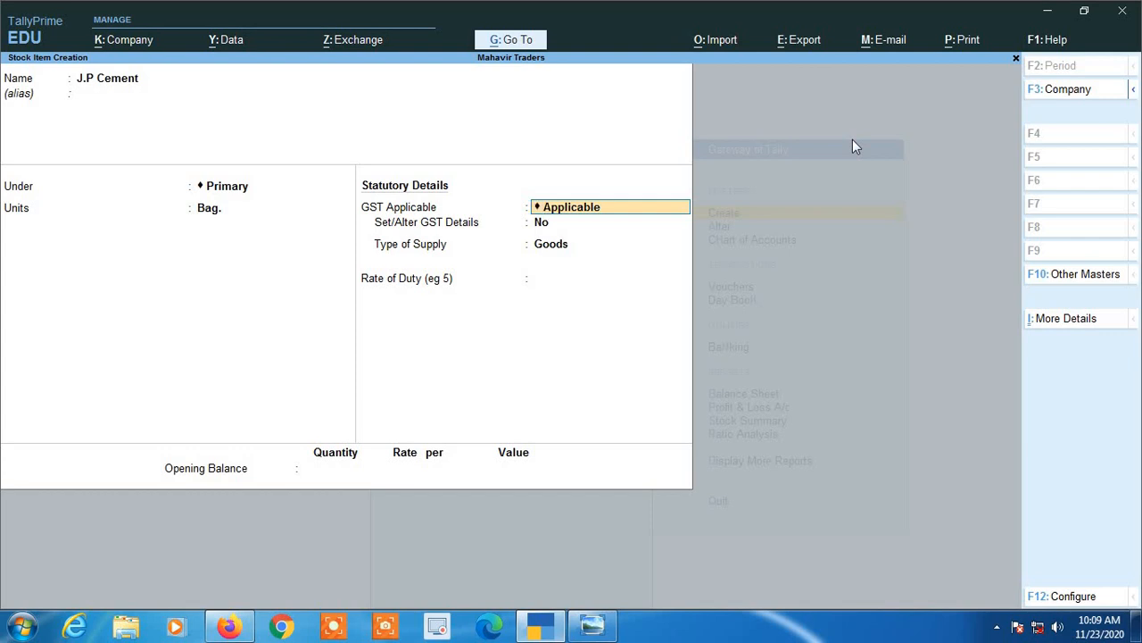
Step: Select Applicable for GST Applicable and set Set/Alter GST Details to Yes
{"action": "key", "text": "BackSpace"}
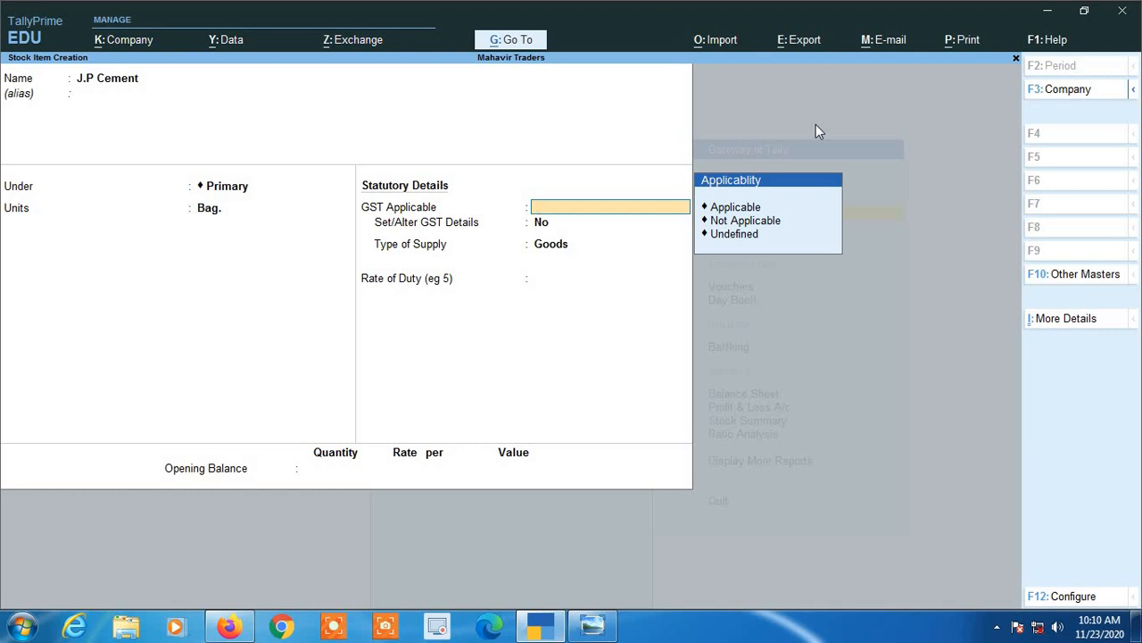
{"action": "key", "text": "Down"}
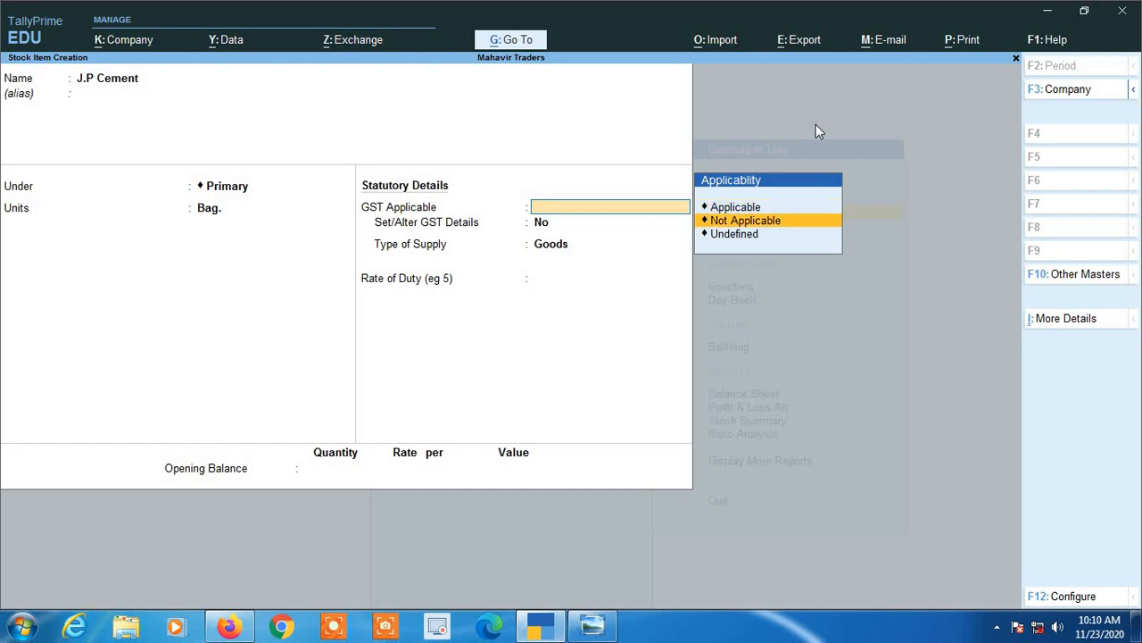
{"action": "key", "text": "Up"}
{"action": "key", "text": "Return"}
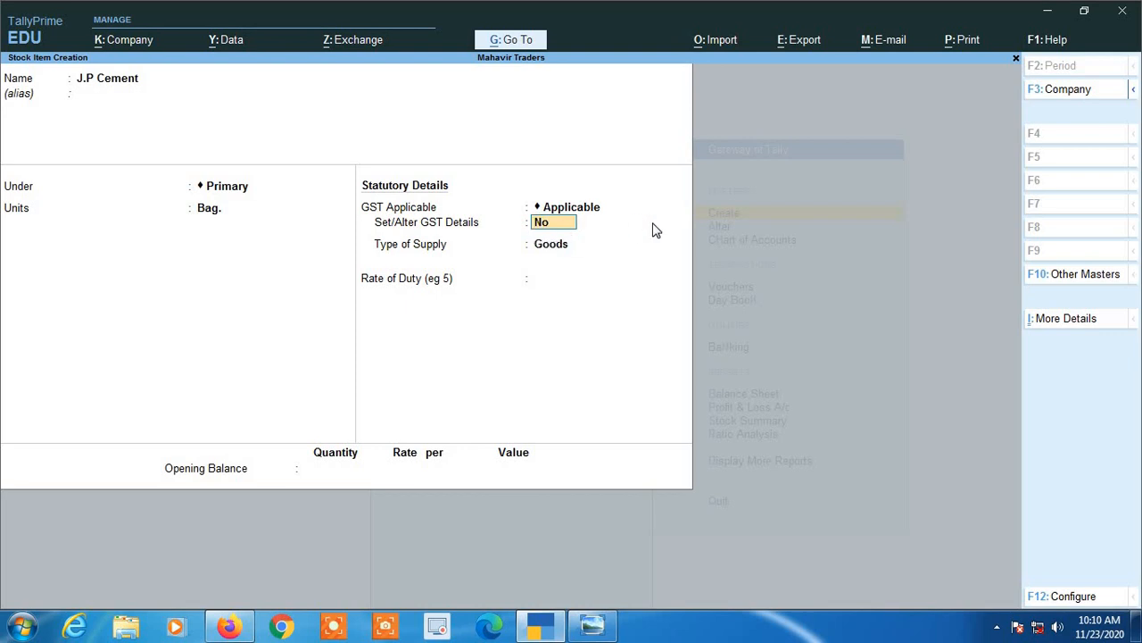
{"action": "type", "text": "yes"}
{"action": "key", "text": "Return"}
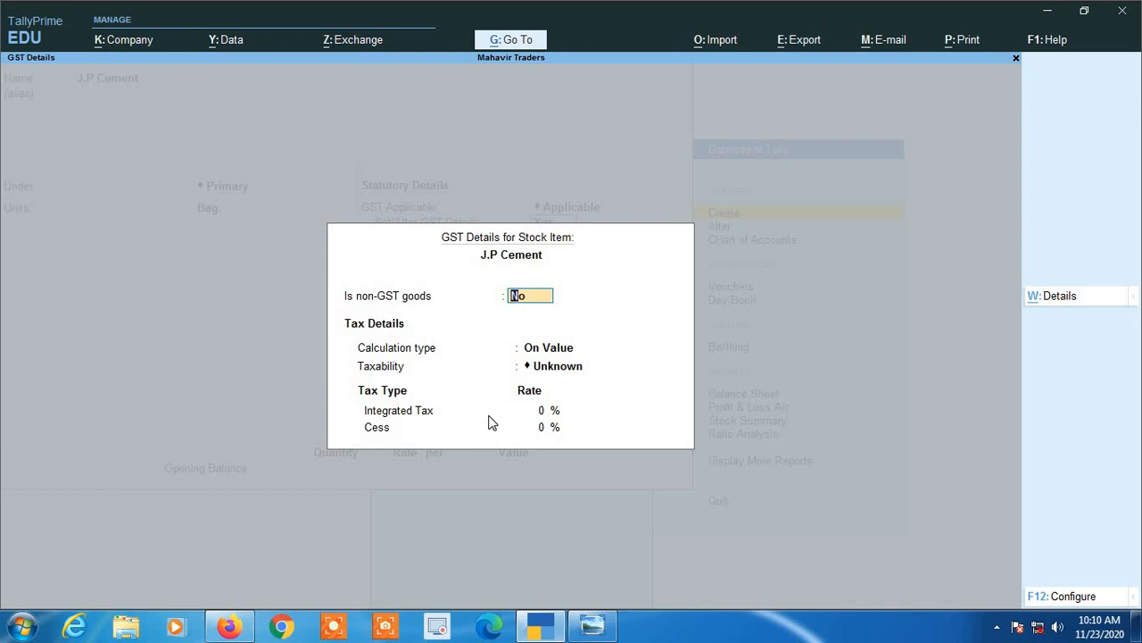
Step: Set HSN/SAC details, Reverse Charge calculation and Show all GST Tax Types to Yes in the GST configuration, and leave the HSN/SAC description blank
{"action": "left_click", "coordinate": [1075, 598]}
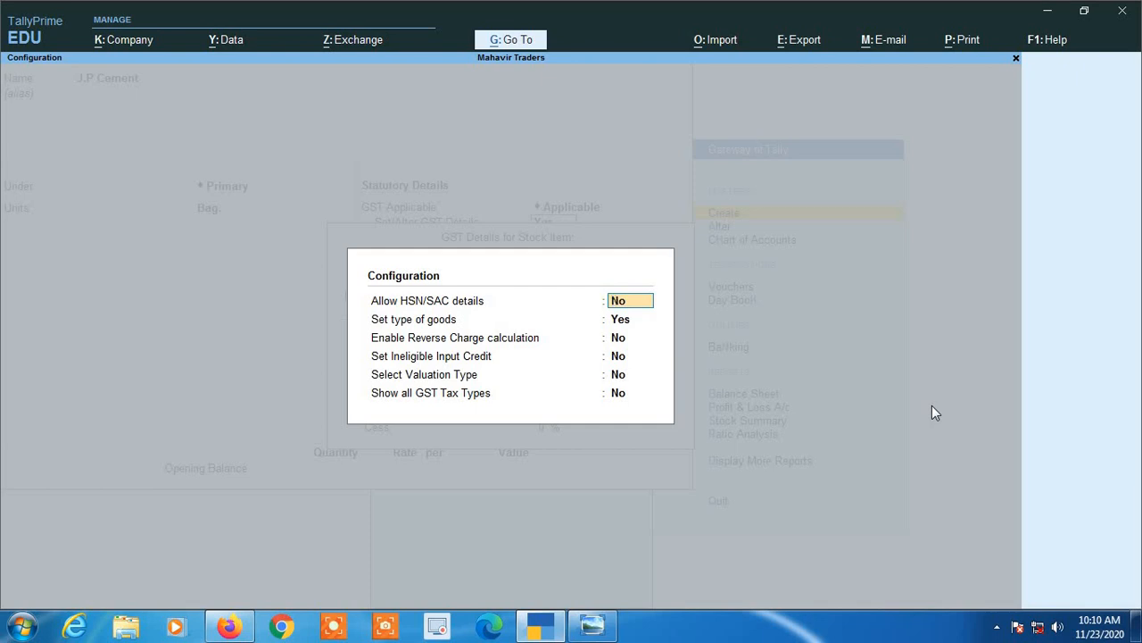
{"action": "type", "text": "y"}
{"action": "key", "text": "Return"}
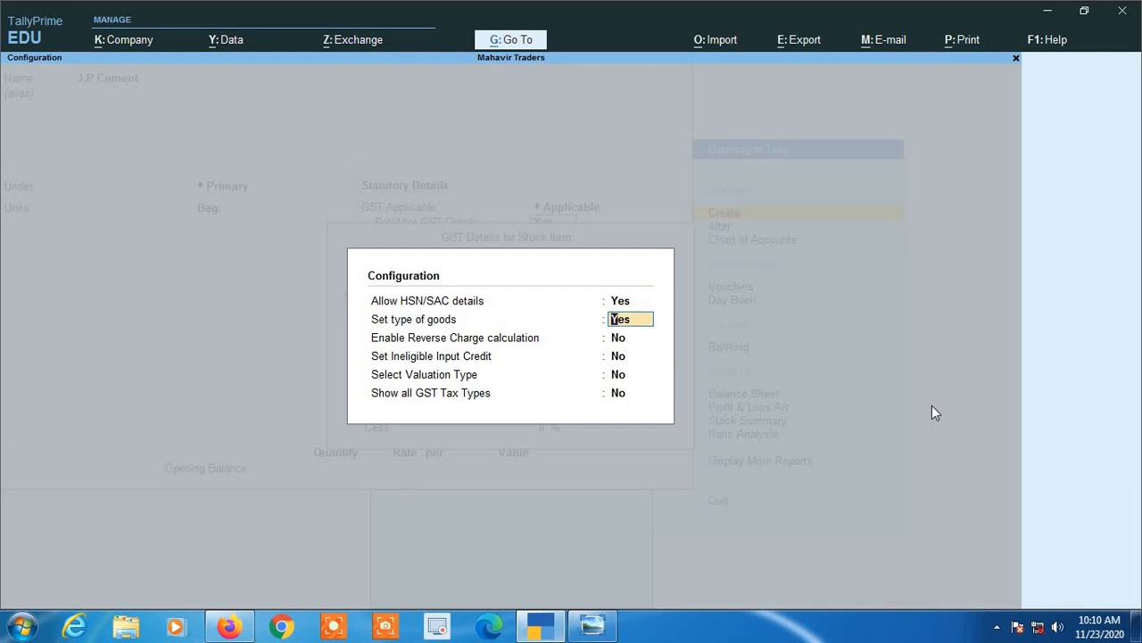
{"action": "key", "text": "Return"}
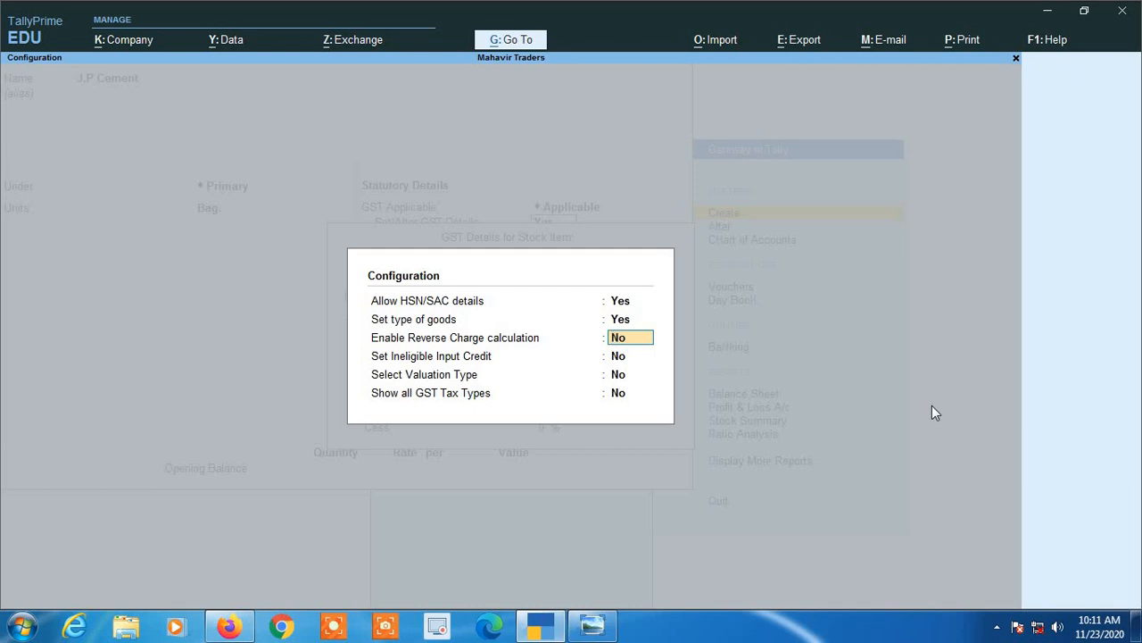
{"action": "type", "text": "y"}
{"action": "key", "text": "Return"}
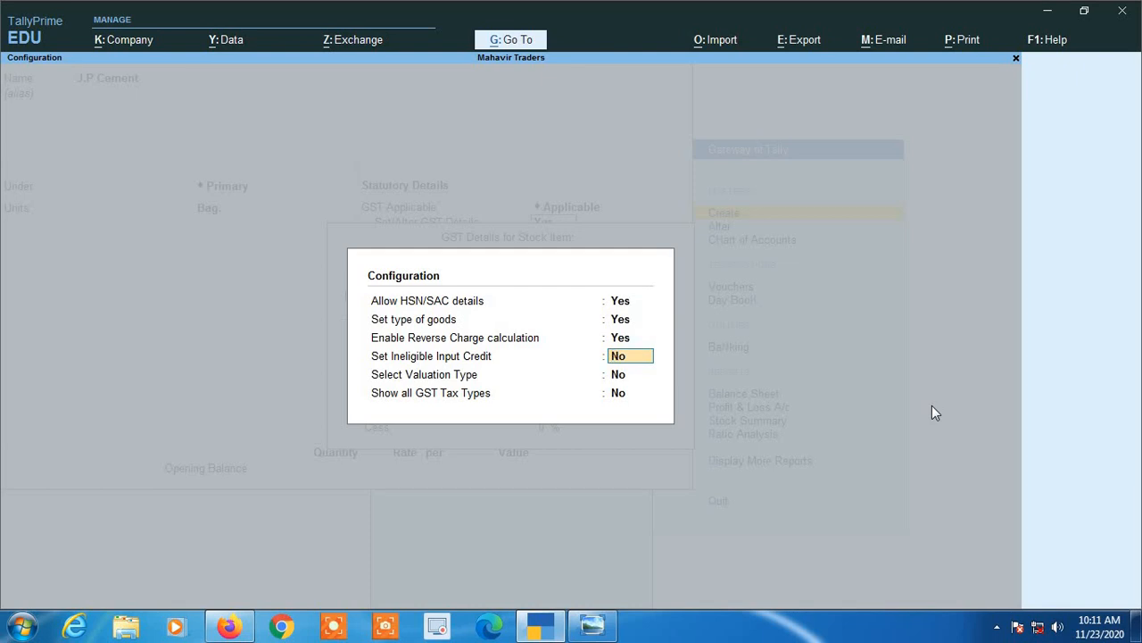
{"action": "key", "text": "Return"}
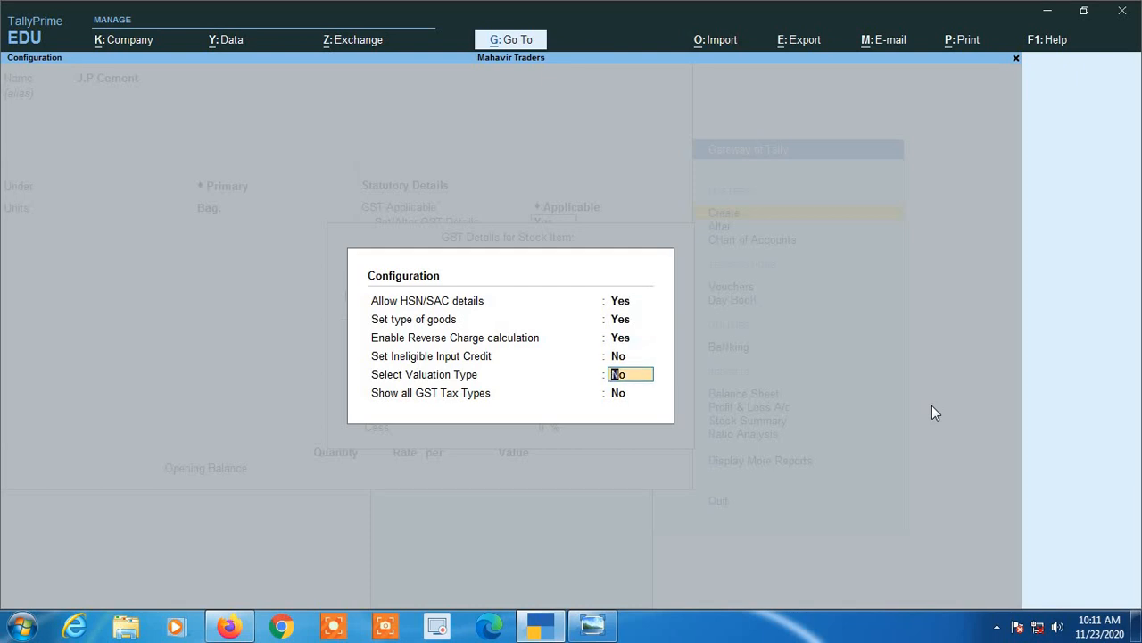
{"action": "key", "text": "Return"}
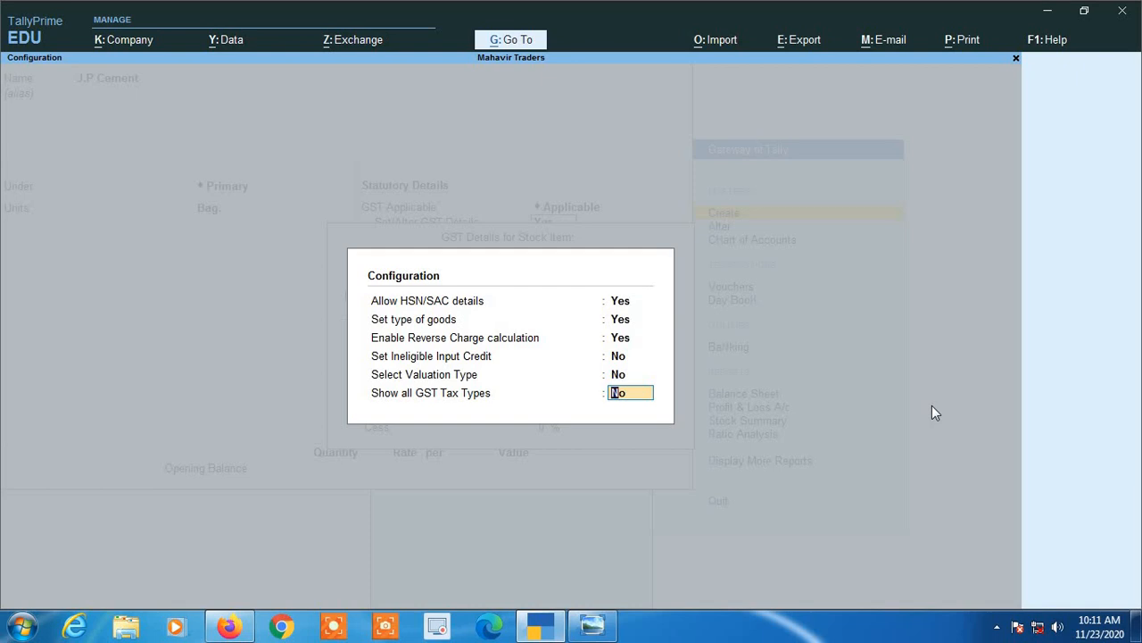
{"action": "type", "text": "y"}
{"action": "key", "text": "Return"}
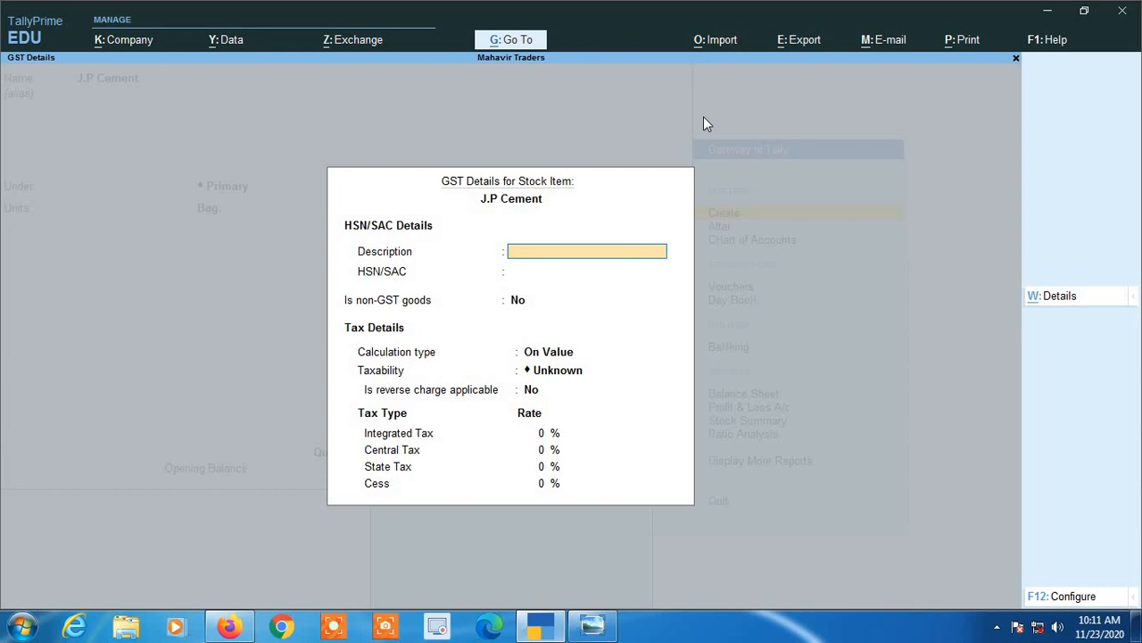
{"action": "key", "text": "Return"}
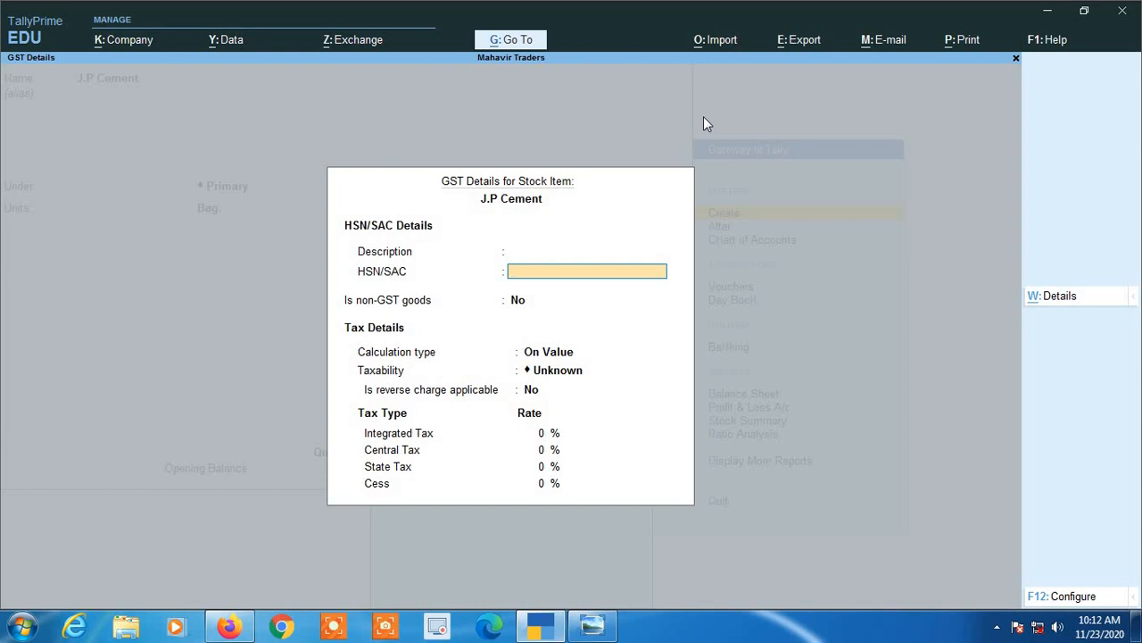
Step: Enter HSN/SAC code 2523, keep Is non-GST goods at No and choose On Value as the calculation type
{"action": "type", "text": "2523"}
{"action": "key", "text": "Return"}
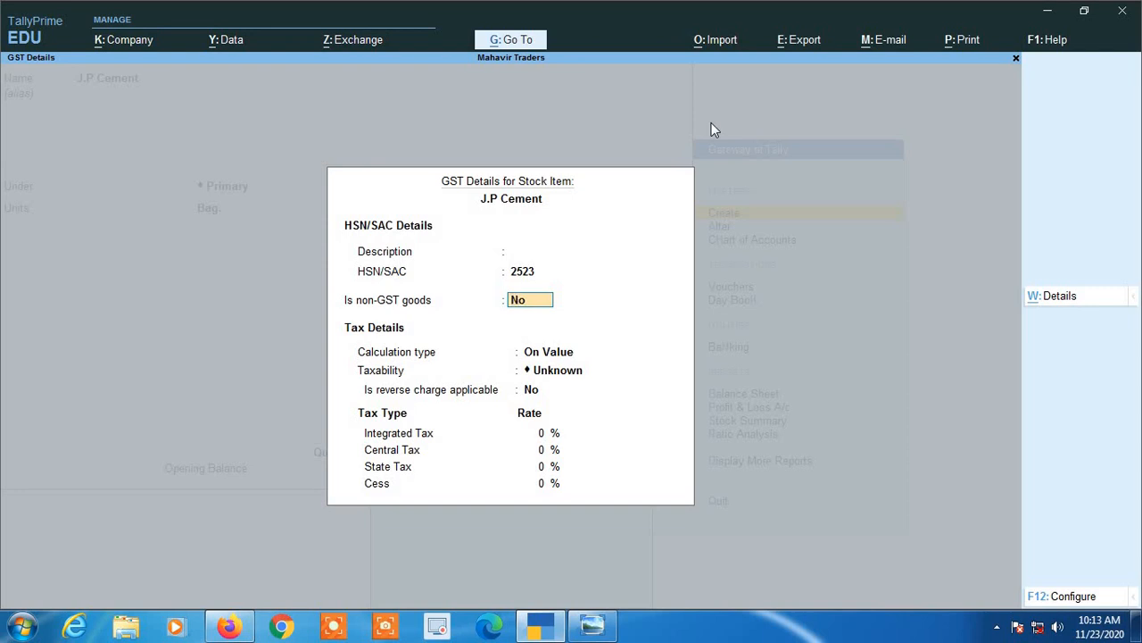
{"action": "key", "text": "Return"}
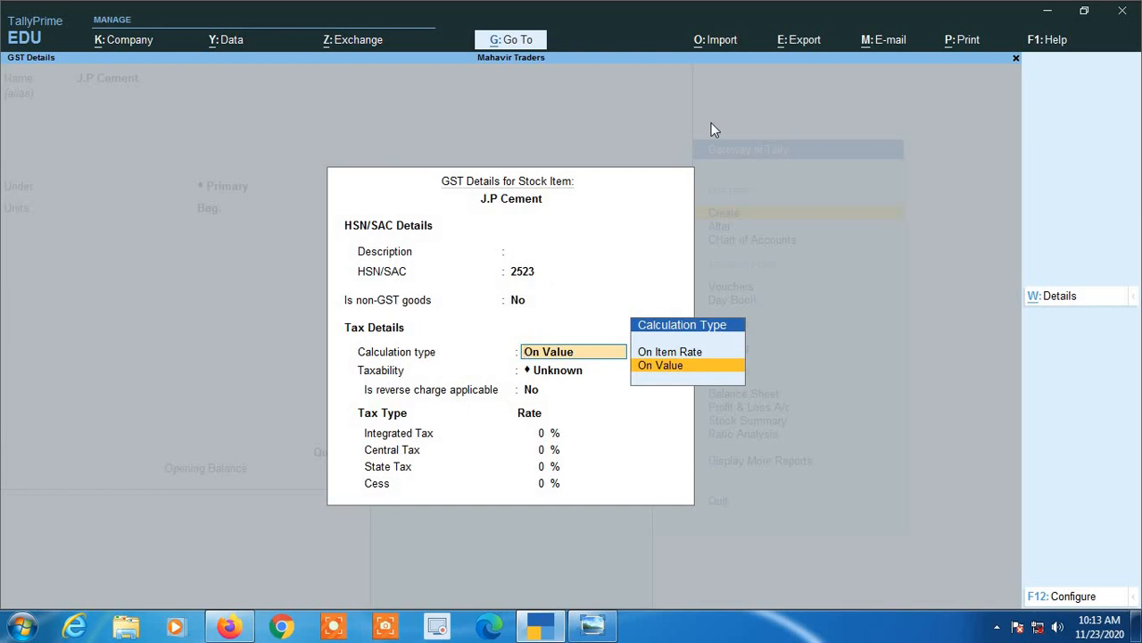
{"action": "key", "text": "Return"}
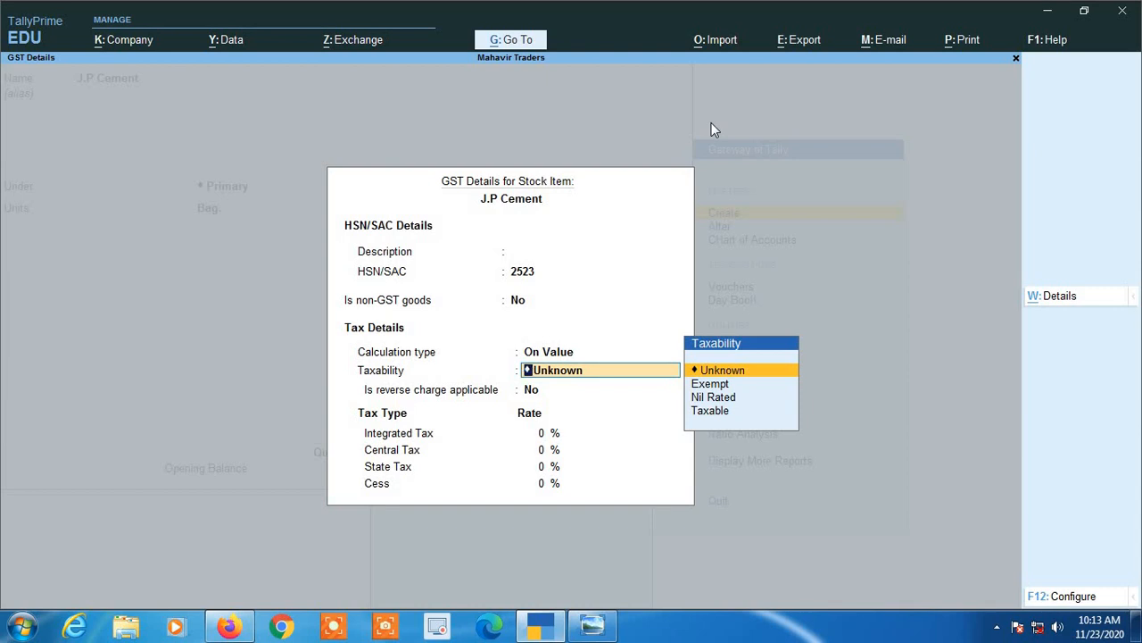
Step: Examine the Exempt, Nil Rated and Taxable choices for the item's taxability
{"action": "key", "text": "Down"}
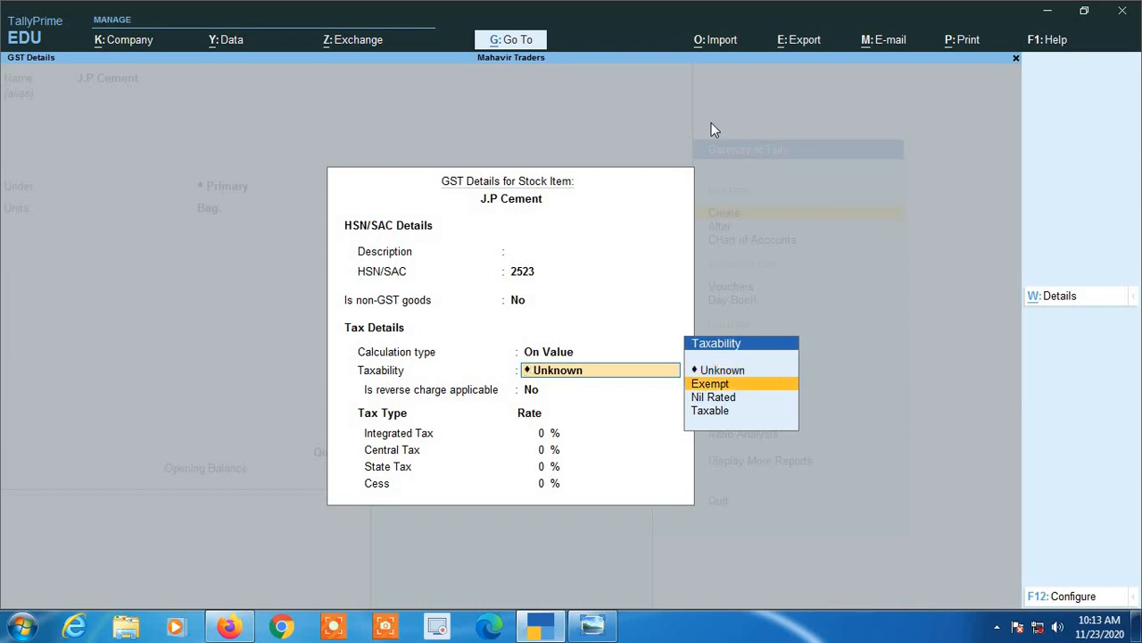
{"action": "key", "text": "Down"}
{"action": "key", "text": "Down"}
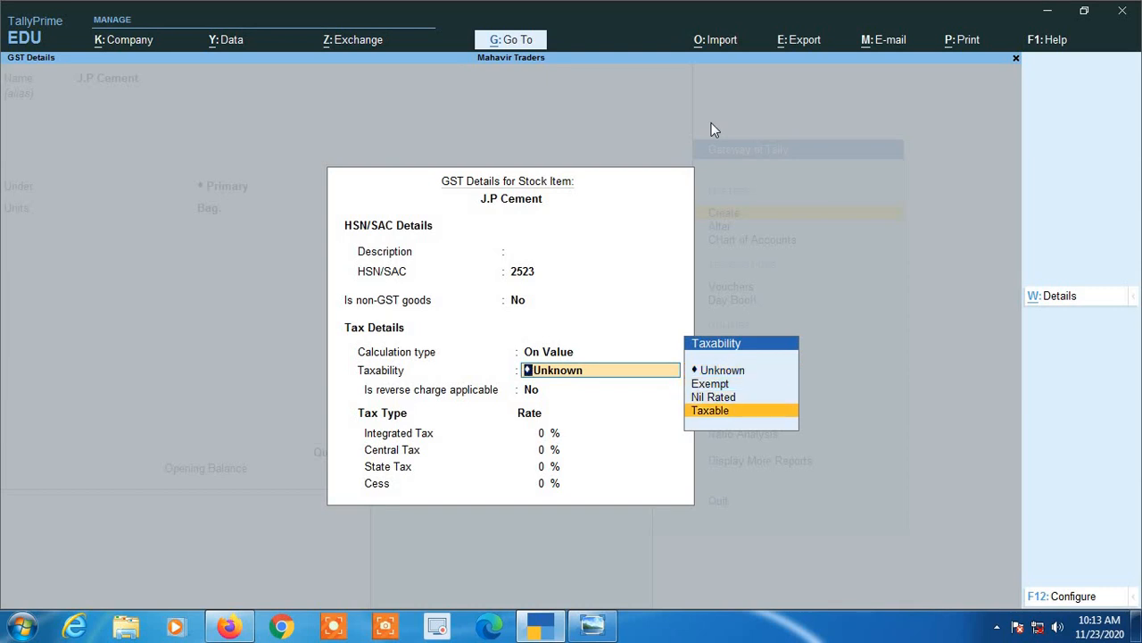
{"action": "key", "text": "Up"}
{"action": "key", "text": "Up"}
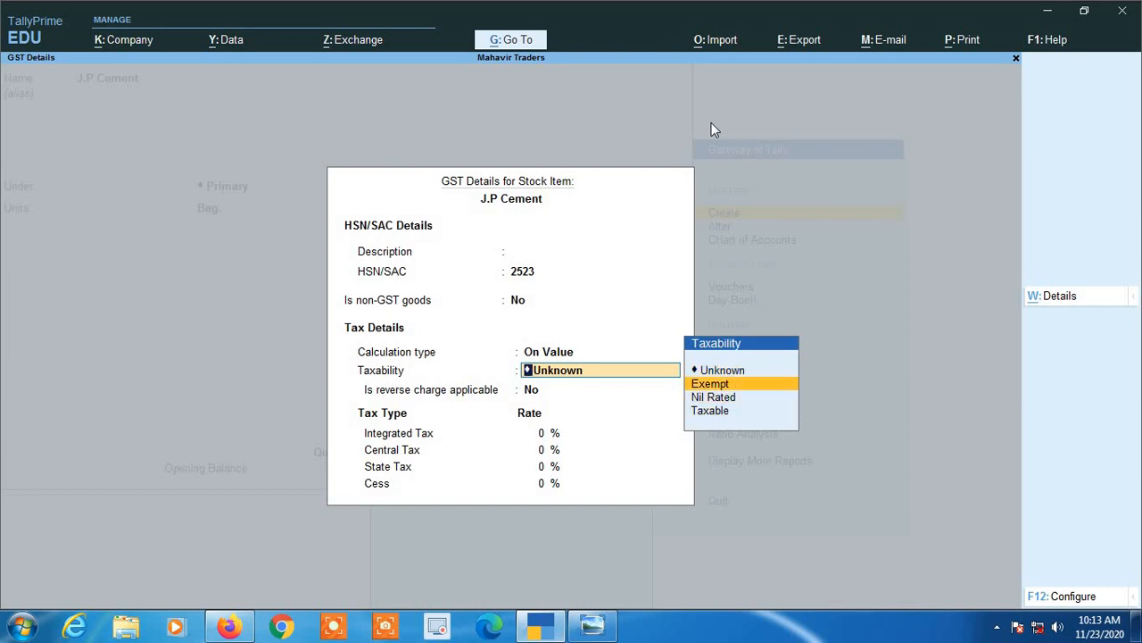
{"action": "key", "text": "Down"}
{"action": "key", "text": "Down"}
{"action": "key", "text": "Up"}
{"action": "key", "text": "Up"}
{"action": "key", "text": "Down"}
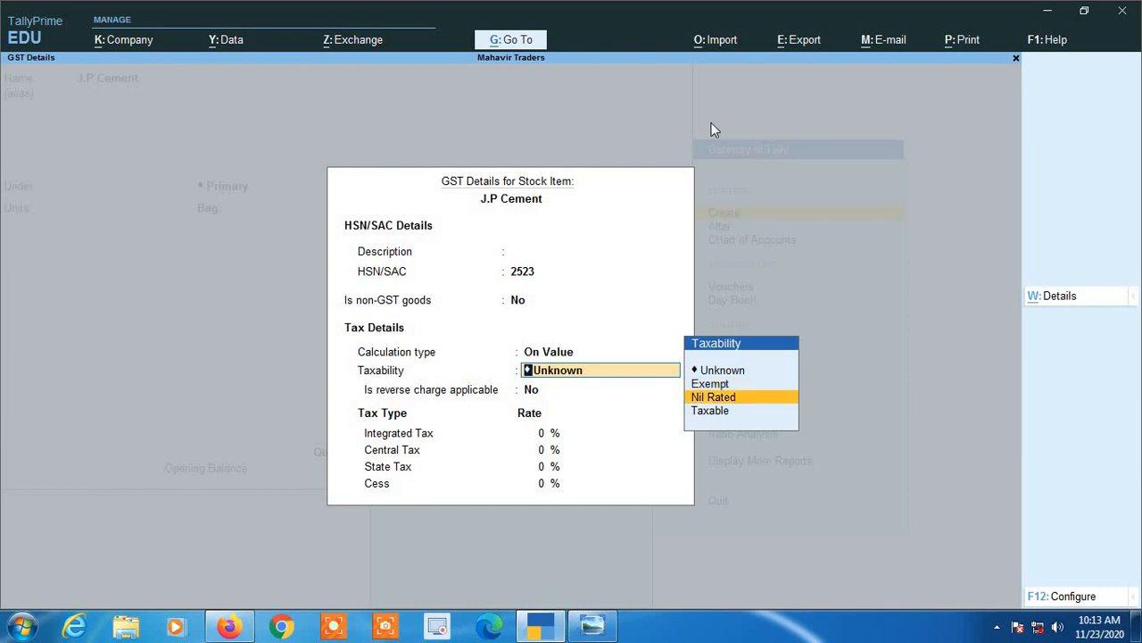
{"action": "key", "text": "Down"}
{"action": "key", "text": "Up"}
{"action": "key", "text": "Up"}
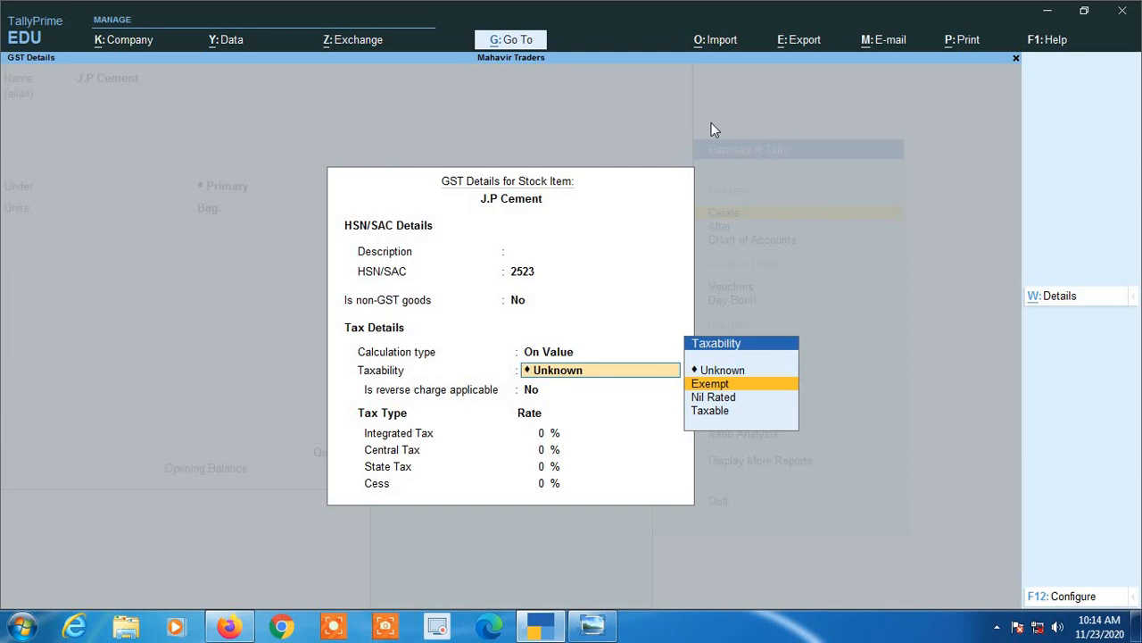
{"action": "key", "text": "Down"}
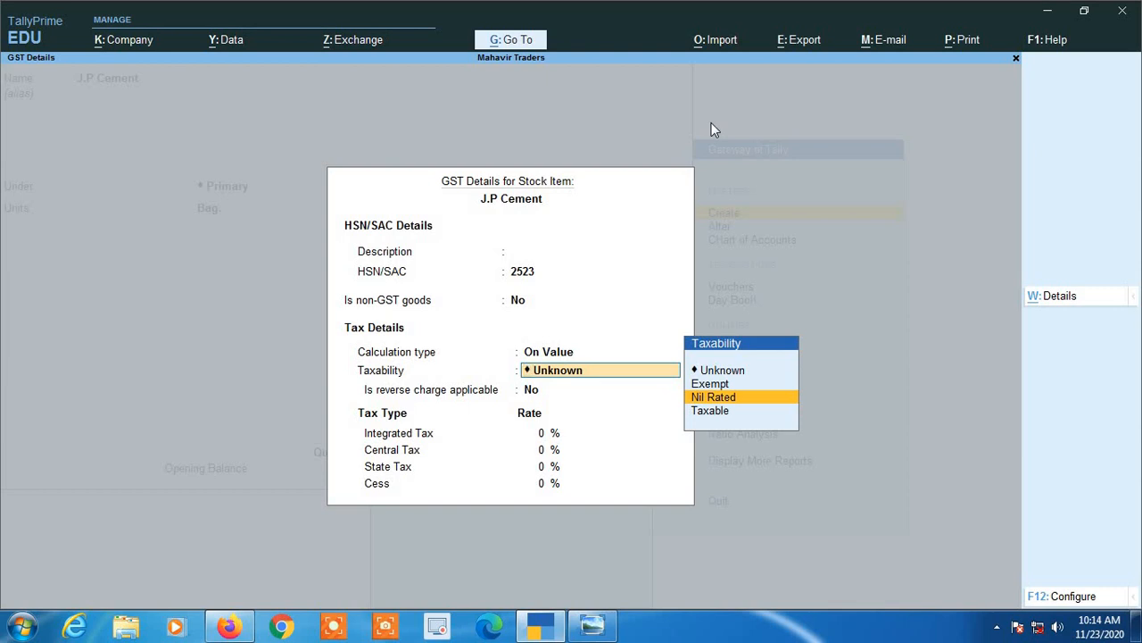
{"action": "key", "text": "Up"}
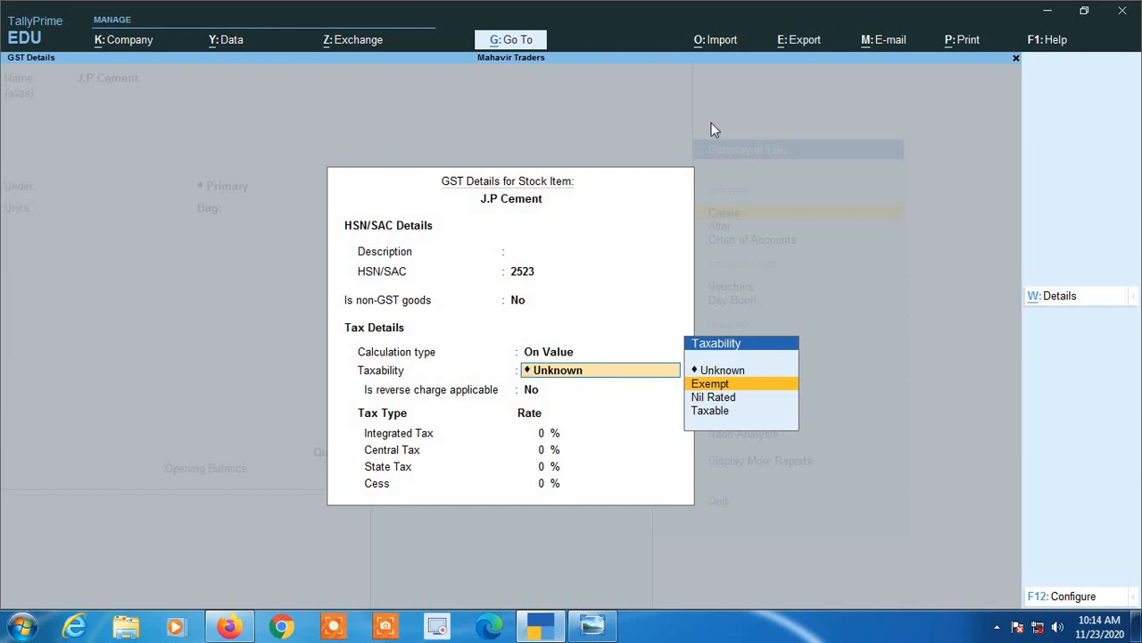
Step: Set Taxability to Taxable and keep Is reverse charge applicable at No
{"action": "key", "text": "Down"}
{"action": "key", "text": "Down"}
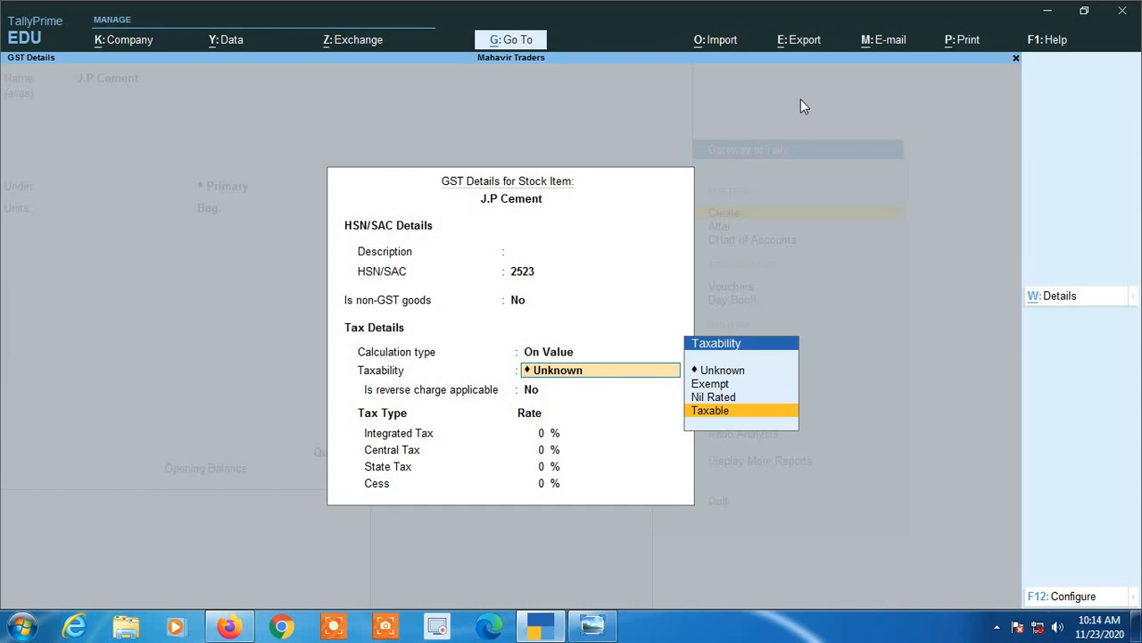
{"action": "key", "text": "Return"}
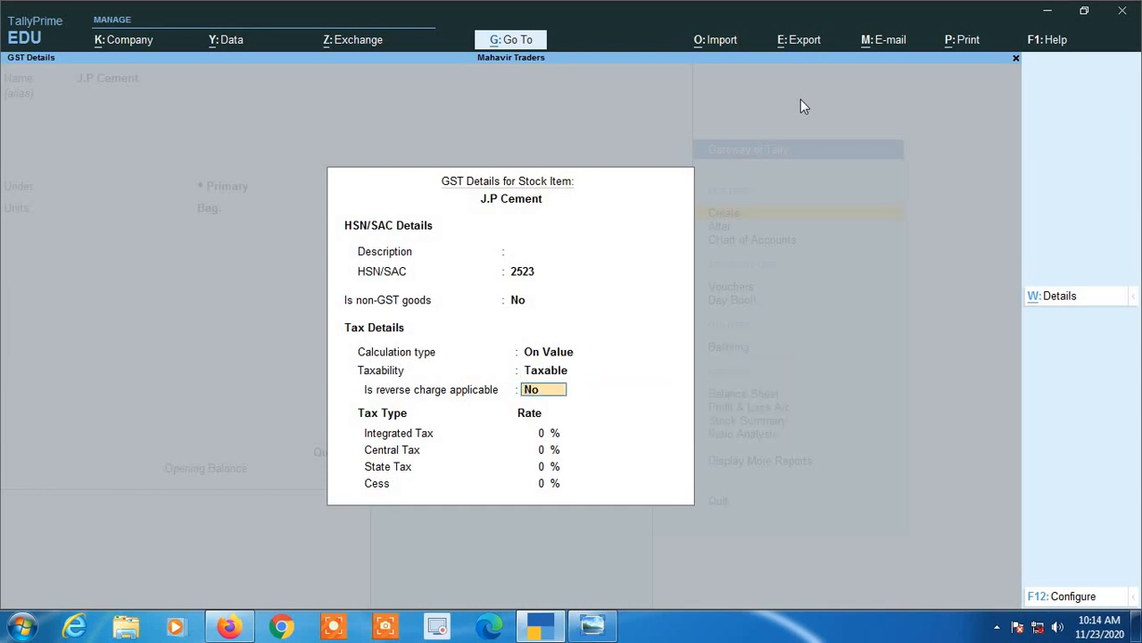
{"action": "key", "text": "Return"}
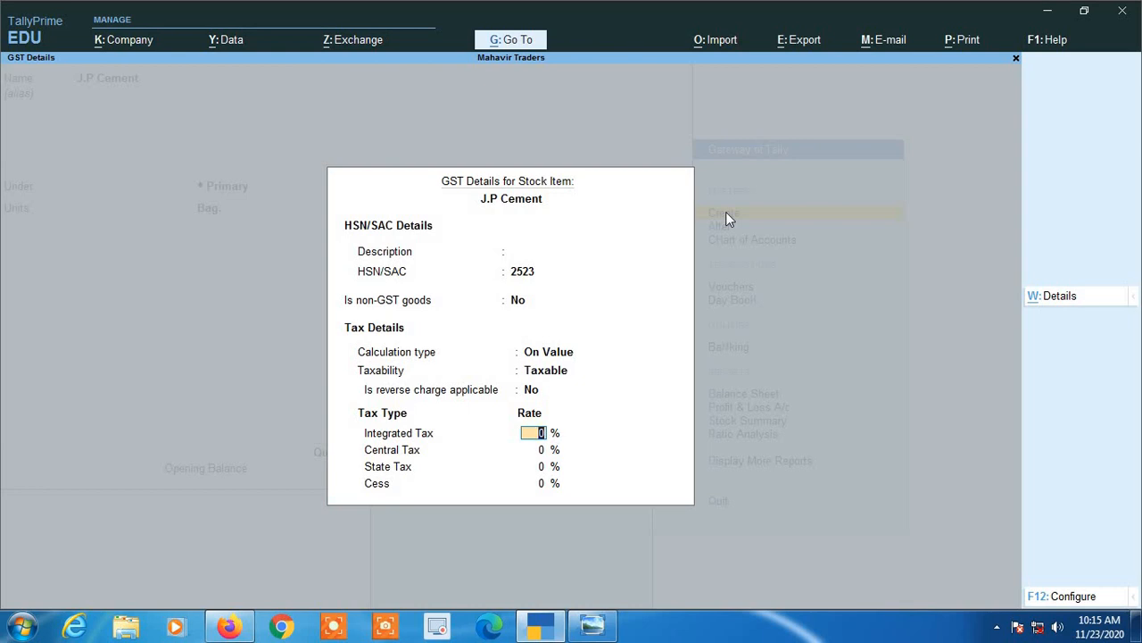
Step: Set the Integrated Tax rate to 28%, keep Central Tax and State Tax at 14% and Cess at 0%, and accept the GST details
{"action": "type", "text": "8"}
{"action": "key", "text": "Return"}
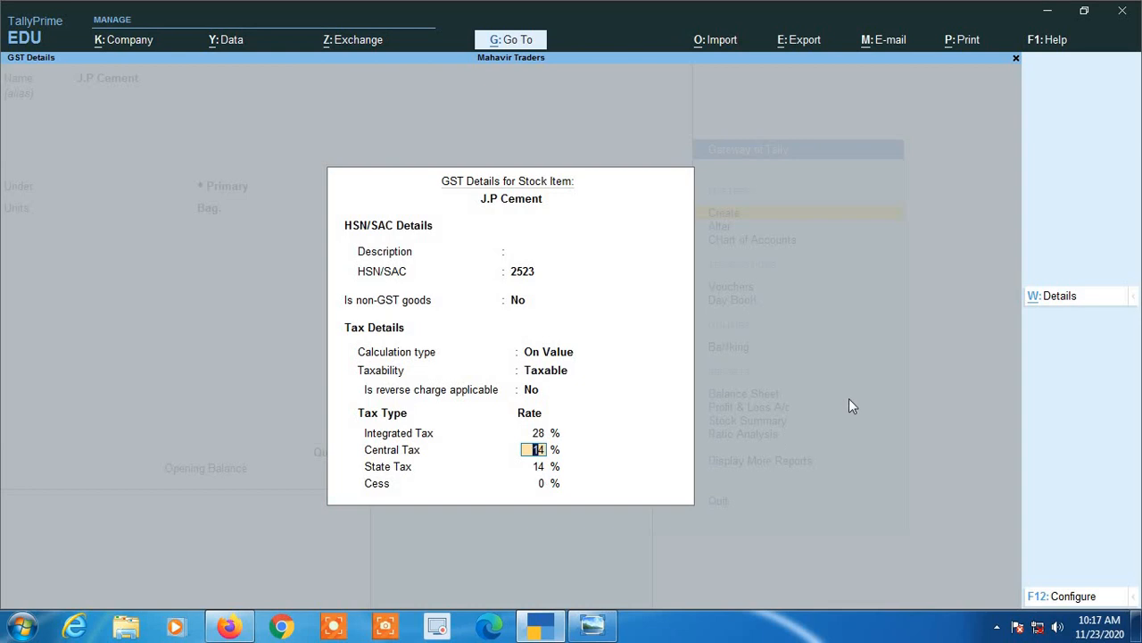
{"action": "key", "text": "Return"}
{"action": "key", "text": "Return"}
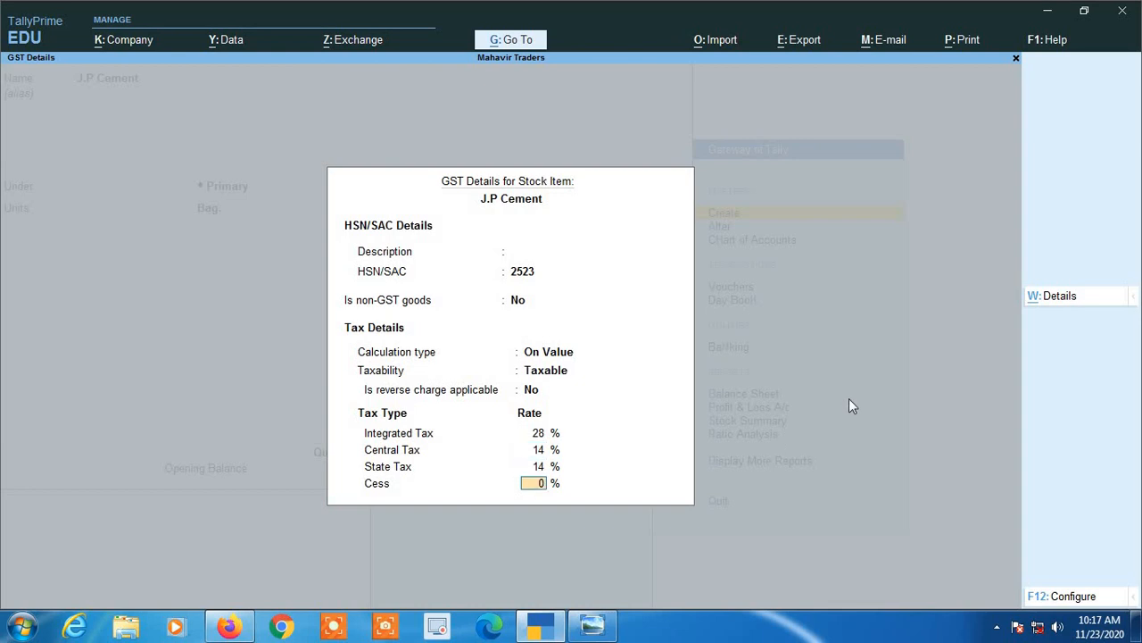
{"action": "key", "text": "Return"}
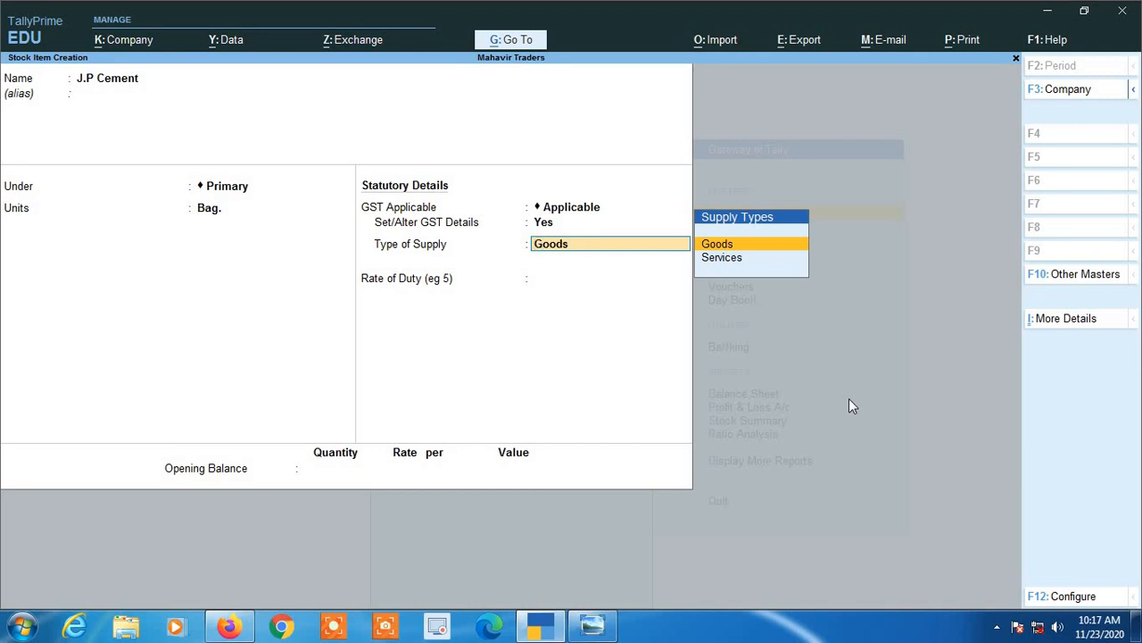
Step: Select Goods as the type of supply, accept a Rate of Duty of 0 and leave the opening balance quantity blank
{"action": "key", "text": "Down"}
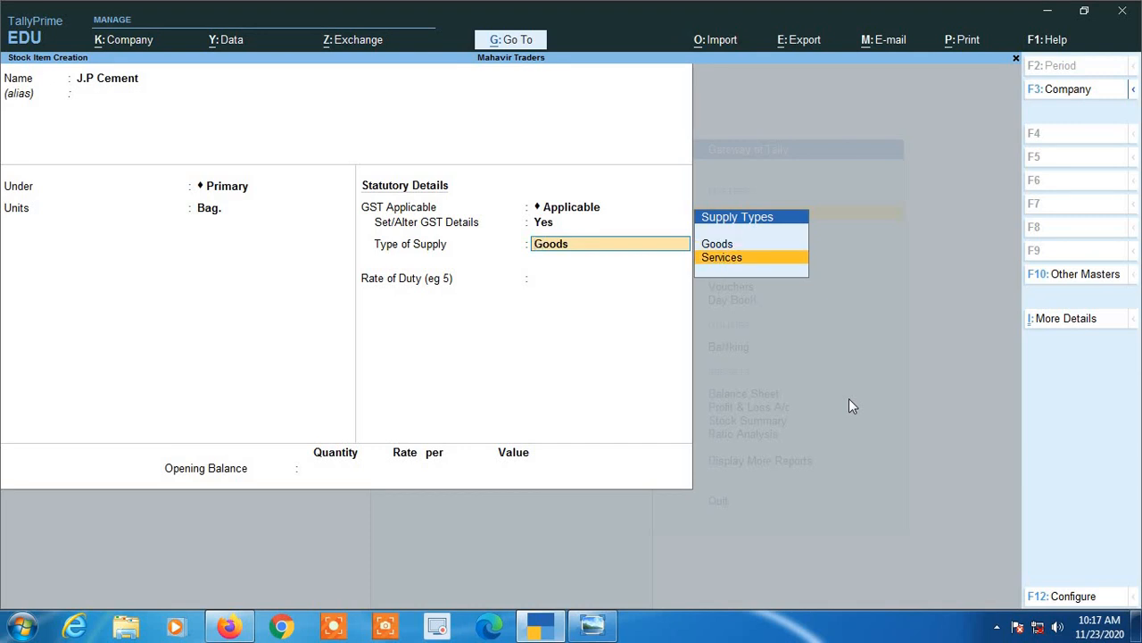
{"action": "key", "text": "Up"}
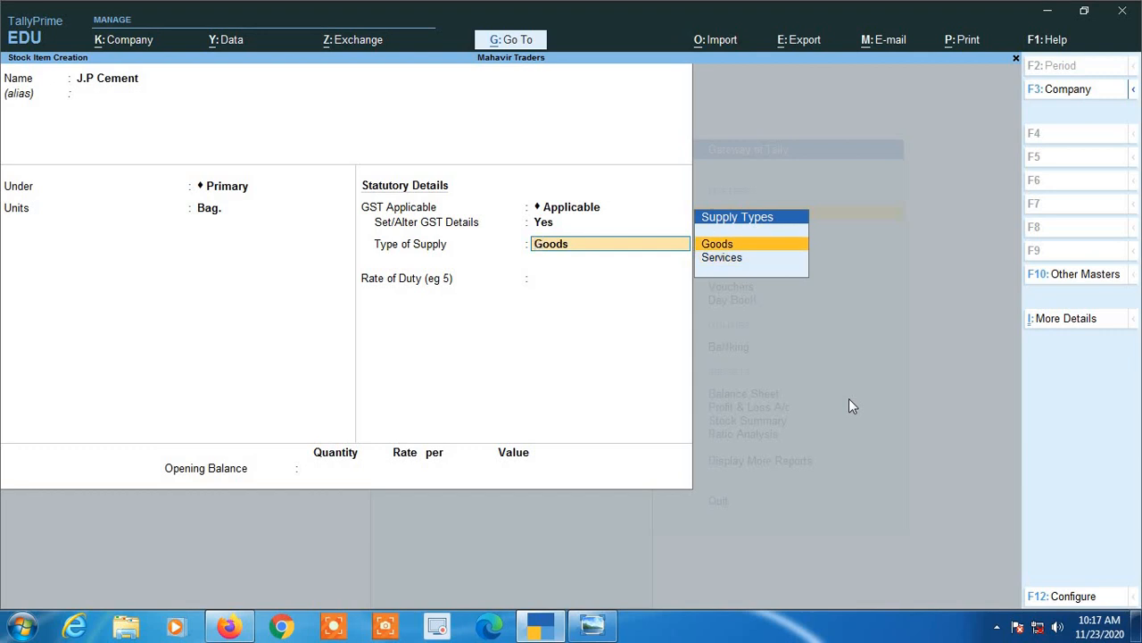
{"action": "key", "text": "Return"}
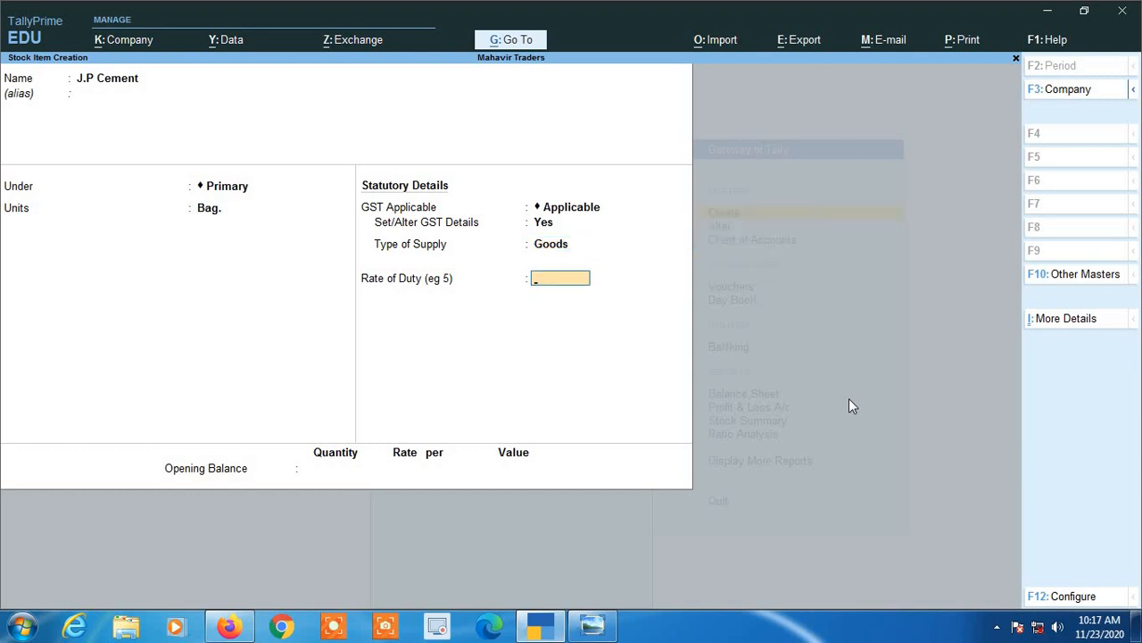
{"action": "key", "text": "Return"}
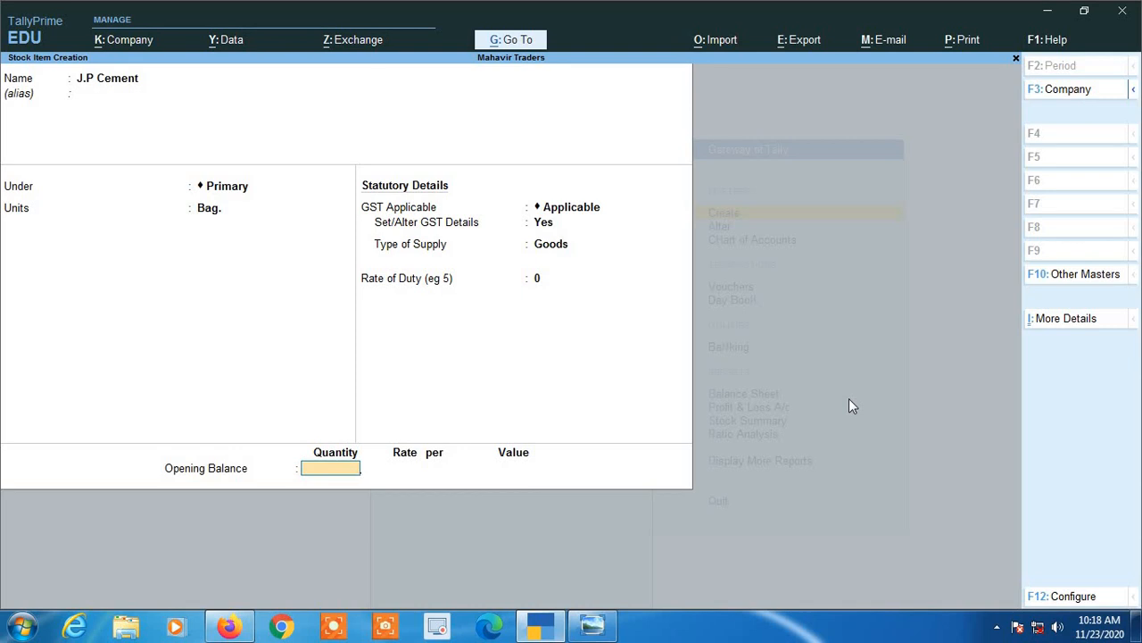
{"action": "key", "text": "Return"}
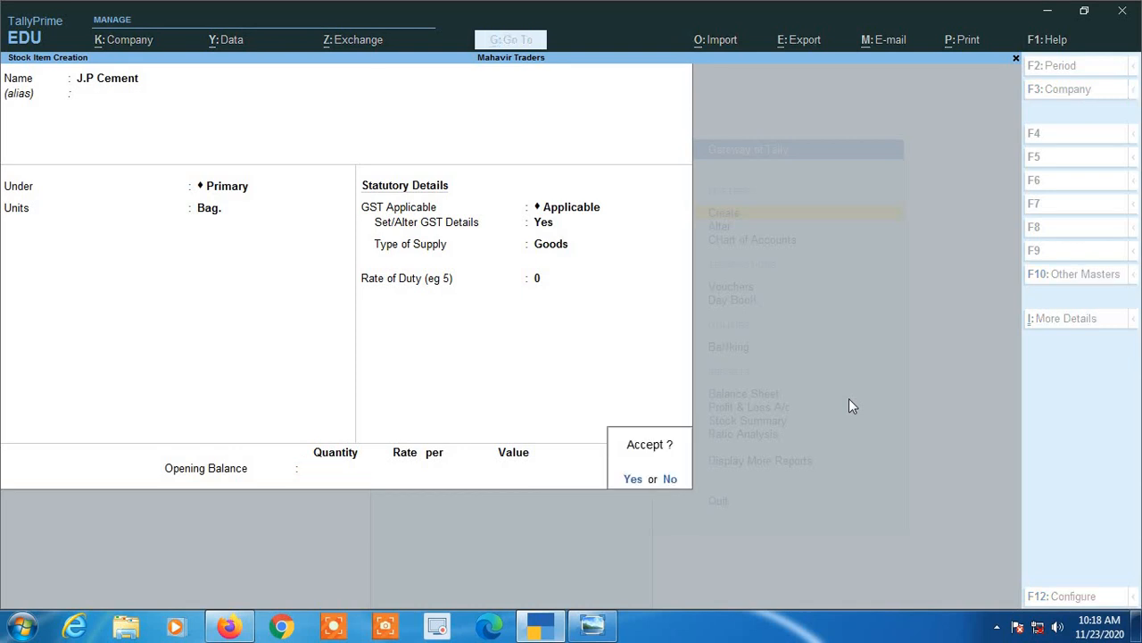
Step: Decline saving the stock item, go back through its group, unit and GST settings, and reopen the GST details
{"action": "key", "text": "n"}
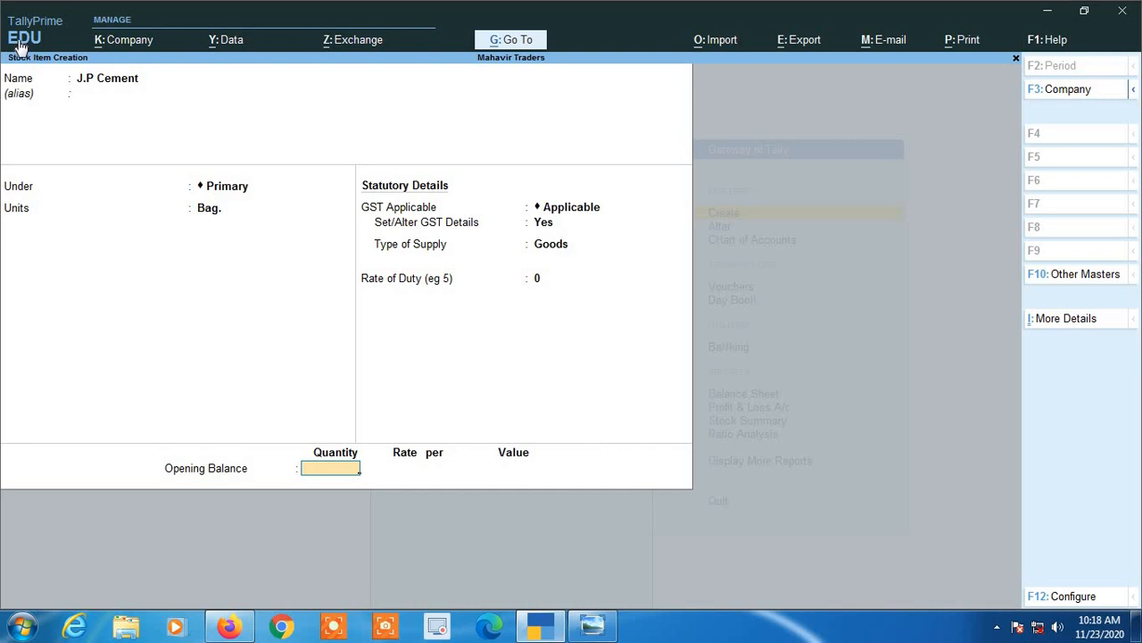
{"action": "key", "text": "BackSpace"}
{"action": "key", "text": "BackSpace"}
{"action": "key", "text": "BackSpace"}
{"action": "key", "text": "BackSpace"}
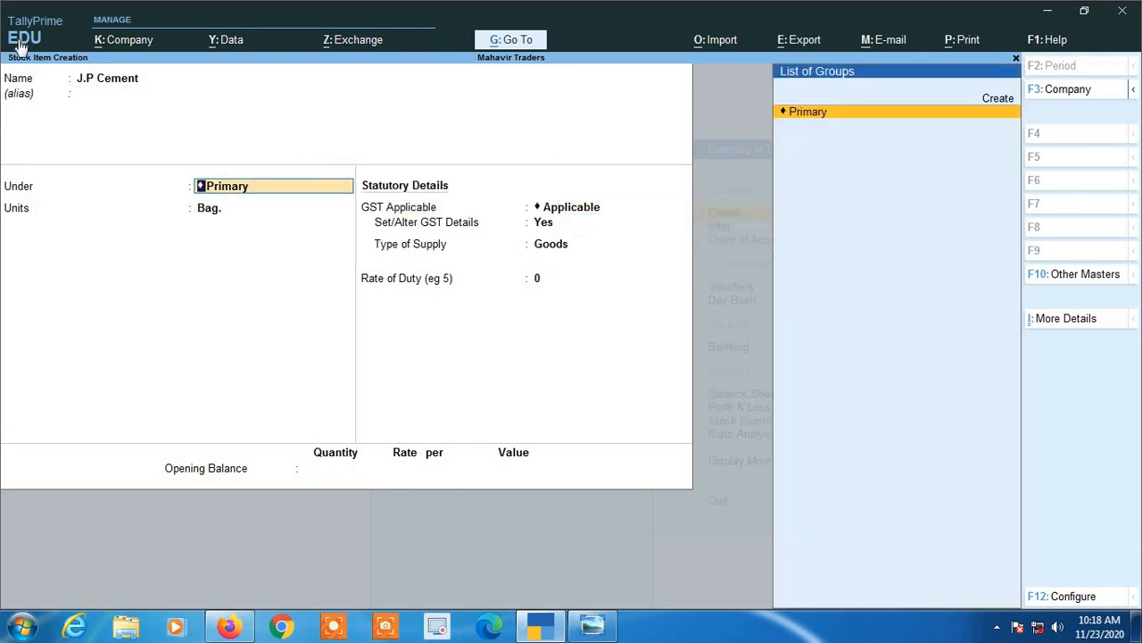
{"action": "key", "text": "Return"}
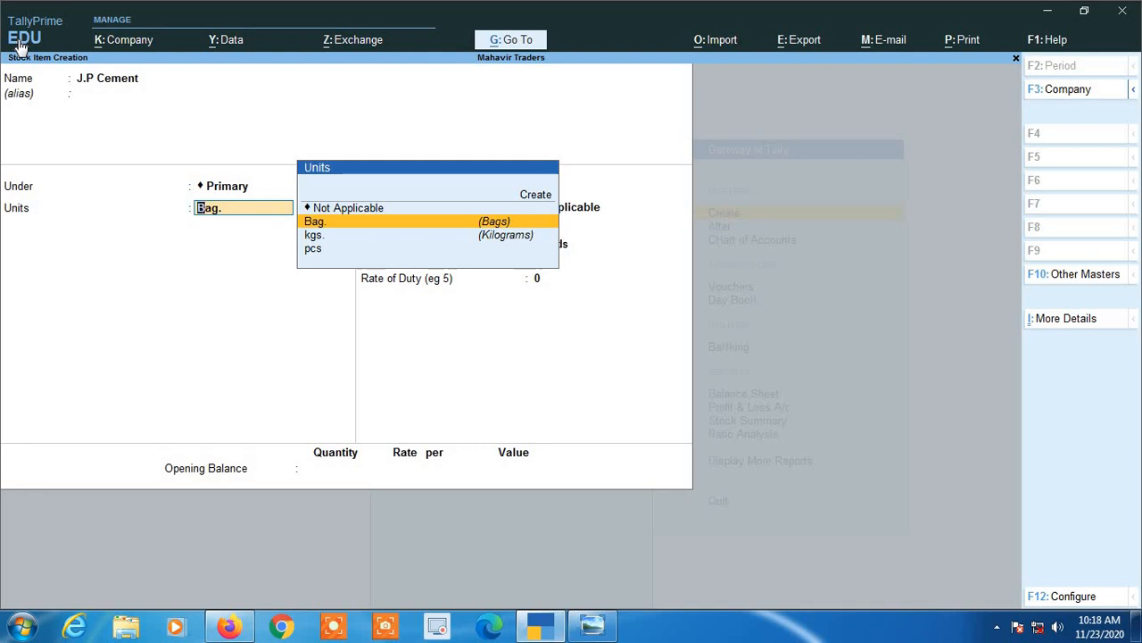
{"action": "key", "text": "Return"}
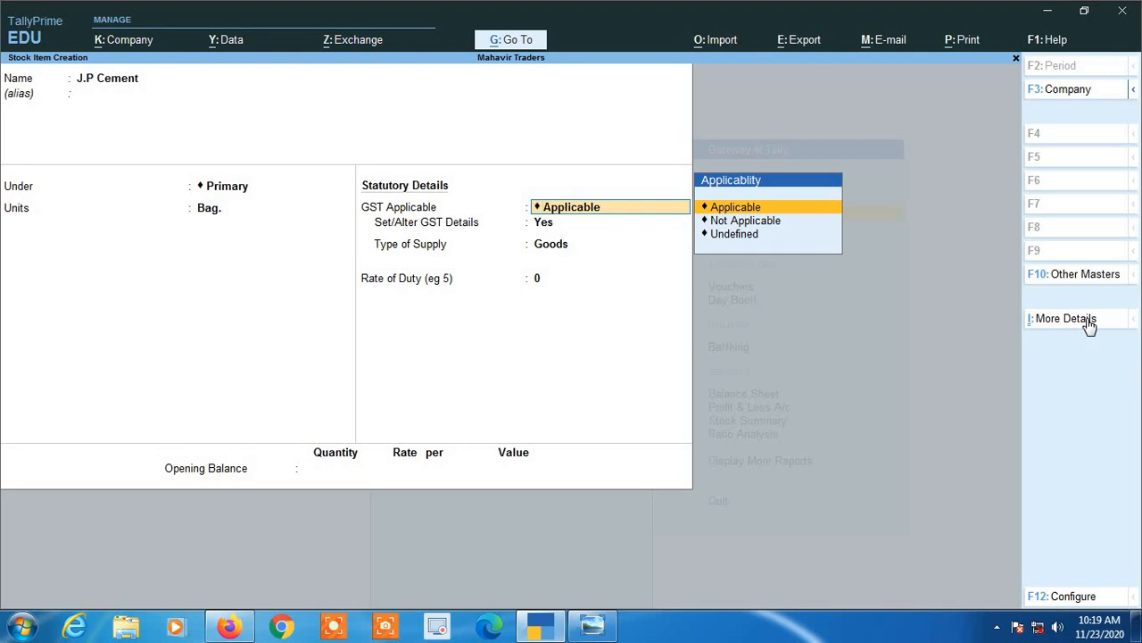
{"action": "key", "text": "Return"}
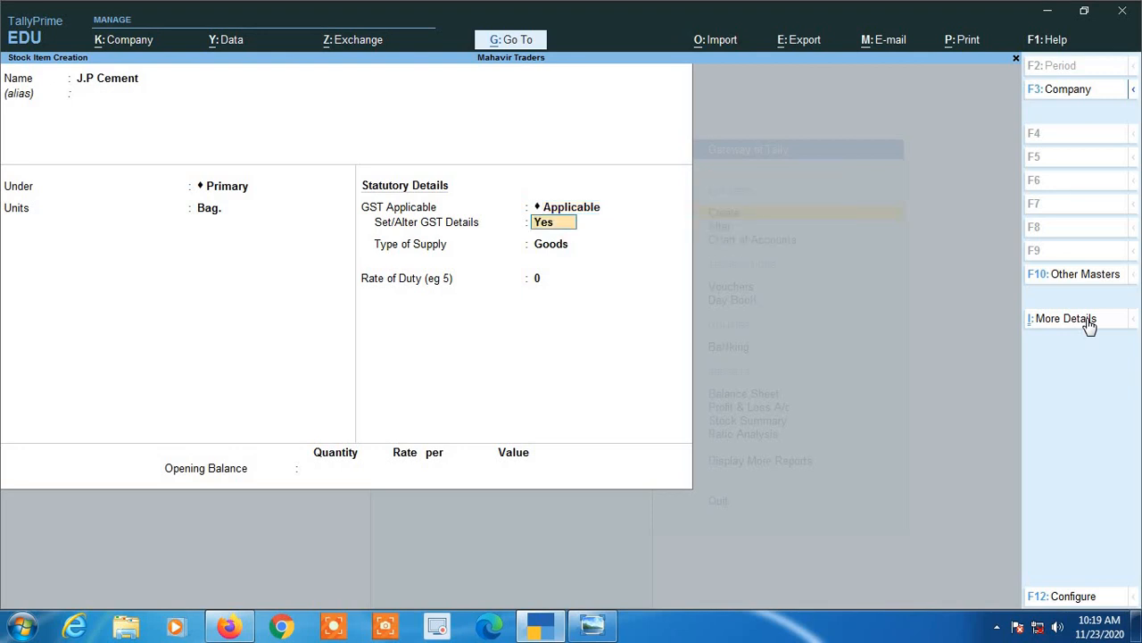
{"action": "key", "text": "Return"}
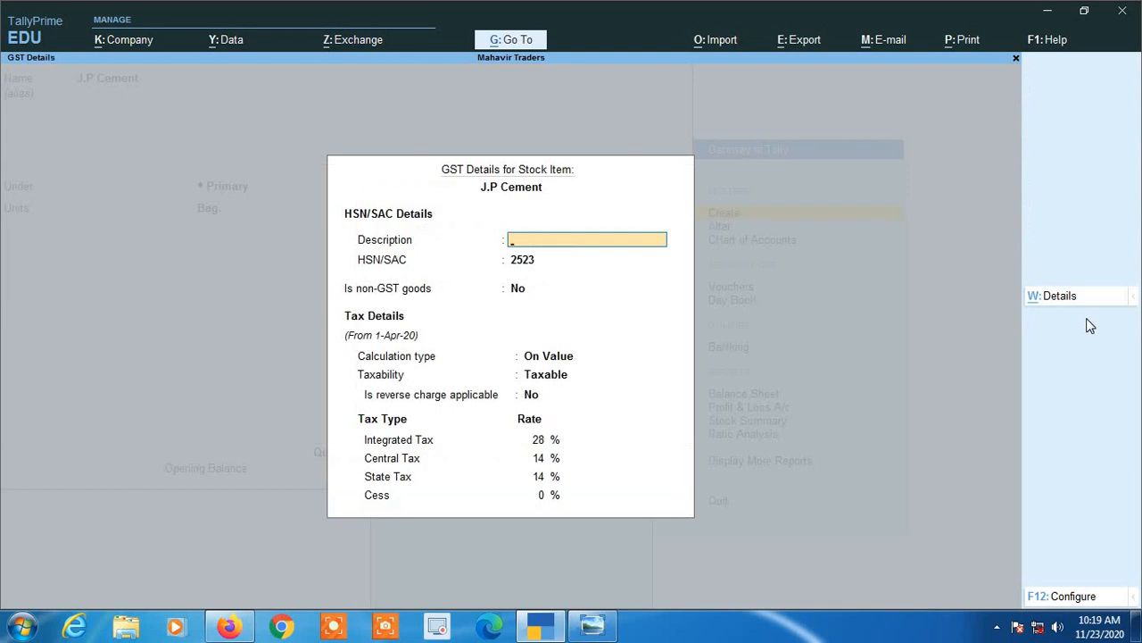
Step: Review the HSN/SAC code, calculation type, taxability and reverse charge setting in the item's GST details
{"action": "key", "text": "Return"}
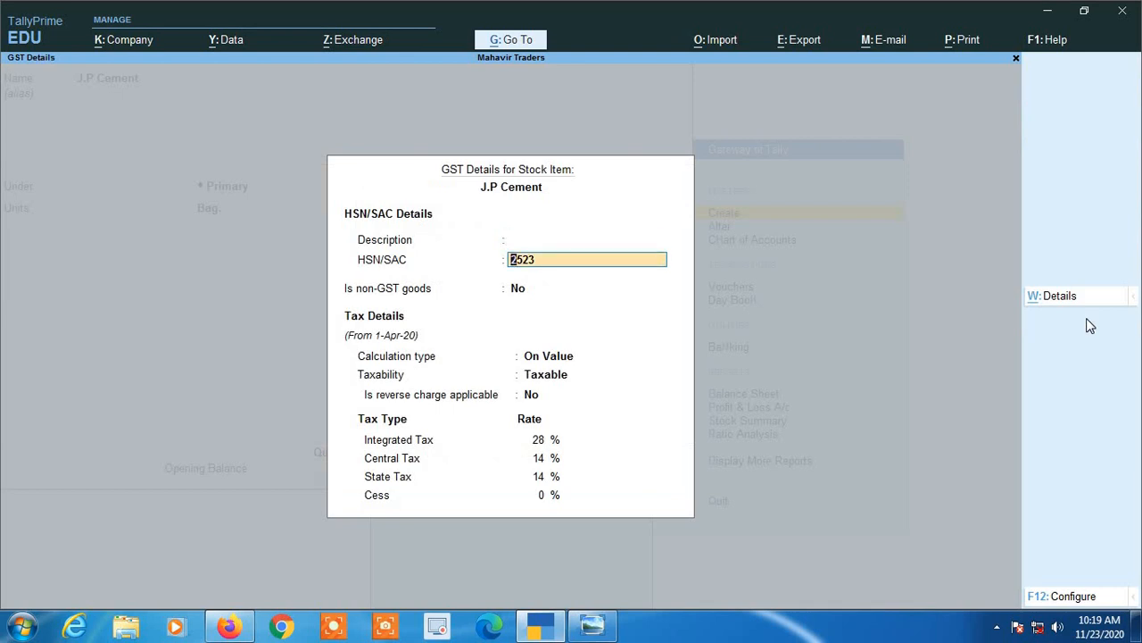
{"action": "key", "text": "Return"}
{"action": "key", "text": "Return"}
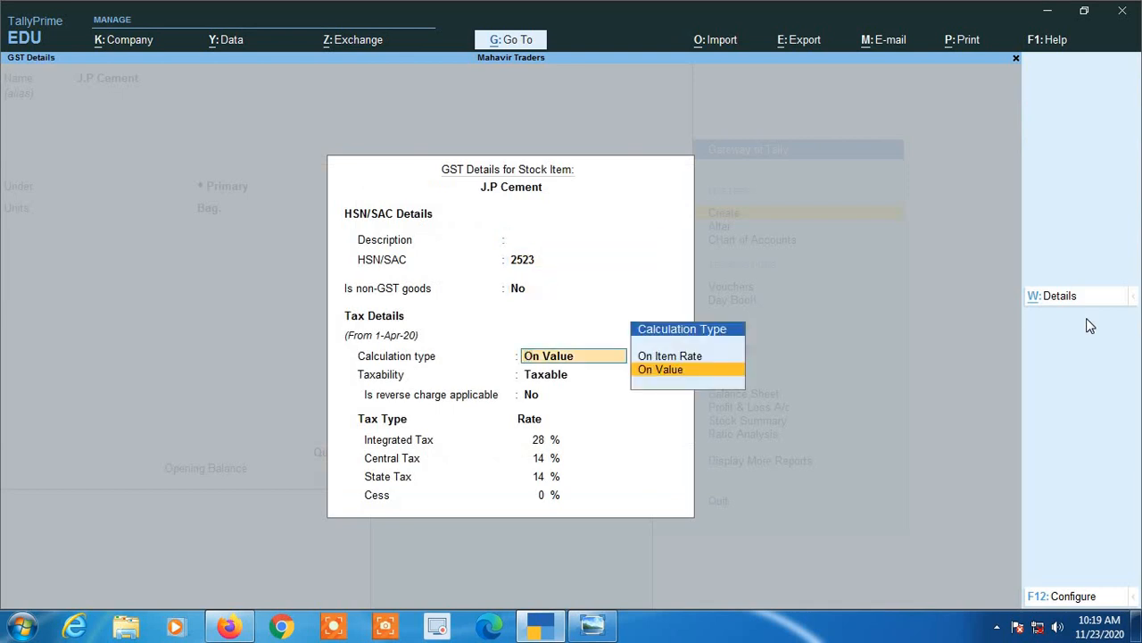
{"action": "key", "text": "Return"}
{"action": "key", "text": "Return"}
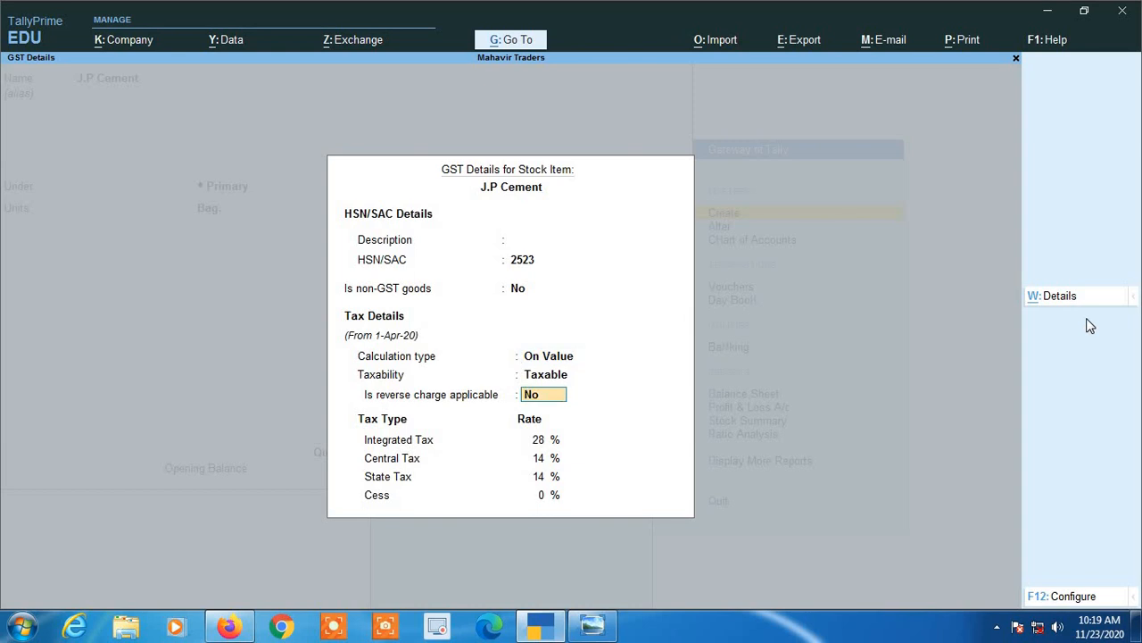
{"action": "key", "text": "BackSpace"}
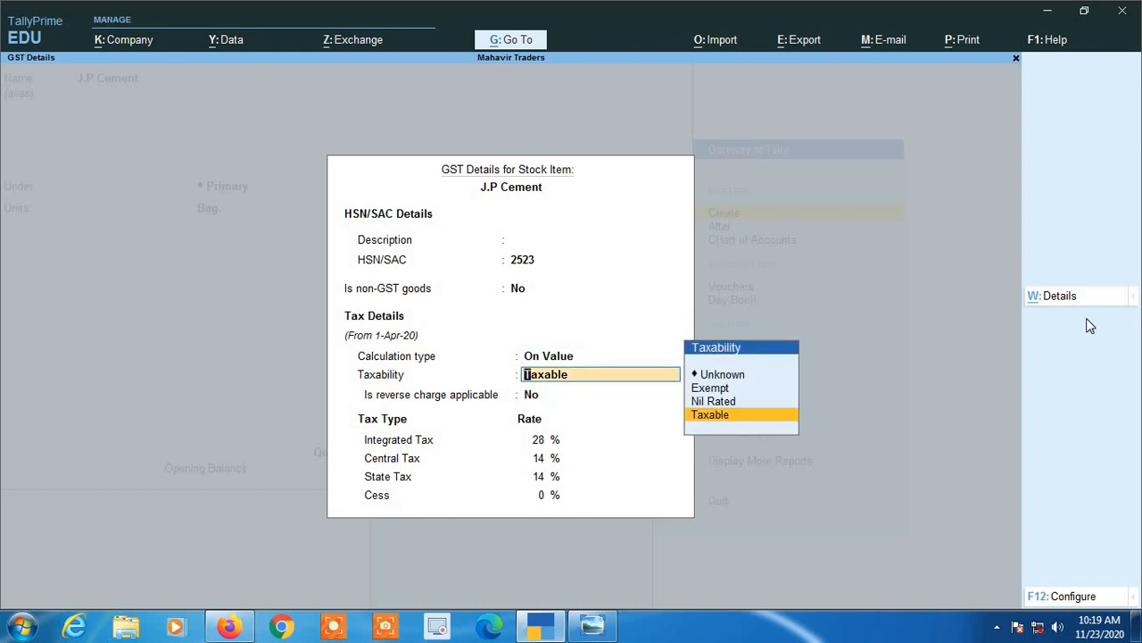
{"action": "key", "text": "Return"}
{"action": "key", "text": "Return"}
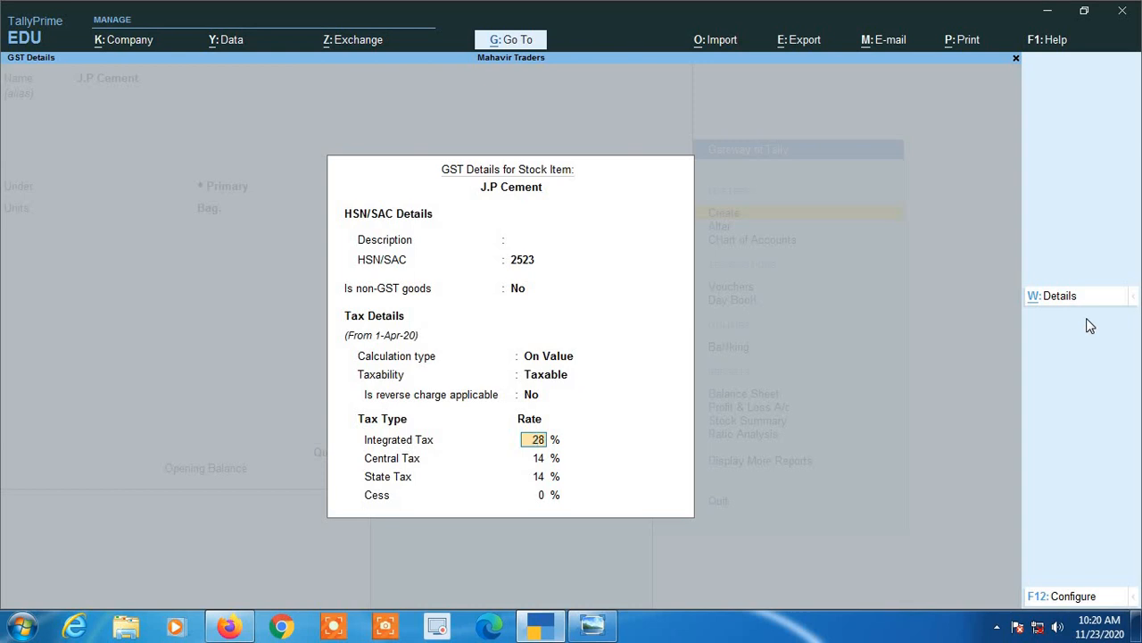
Step: Accept the GST details with their tax rates and save the J.P Cement stock item without an opening balance
{"action": "key", "text": "Return"}
{"action": "key", "text": "Return"}
{"action": "key", "text": "Return"}
{"action": "key", "text": "Return"}
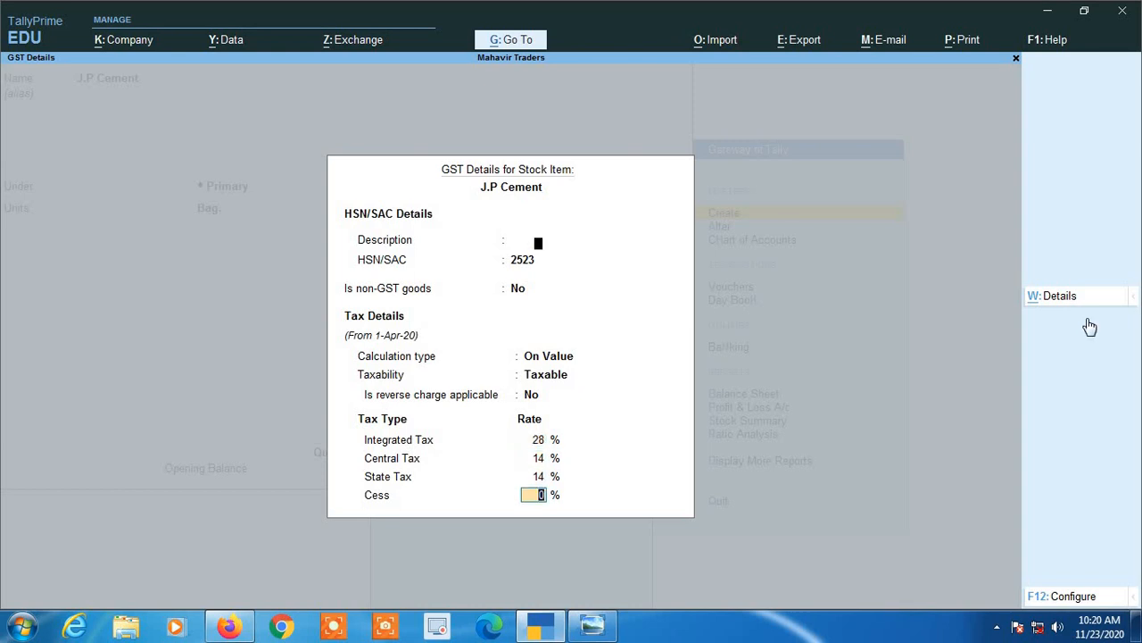
{"action": "key", "text": "Return"}
{"action": "key", "text": "Return"}
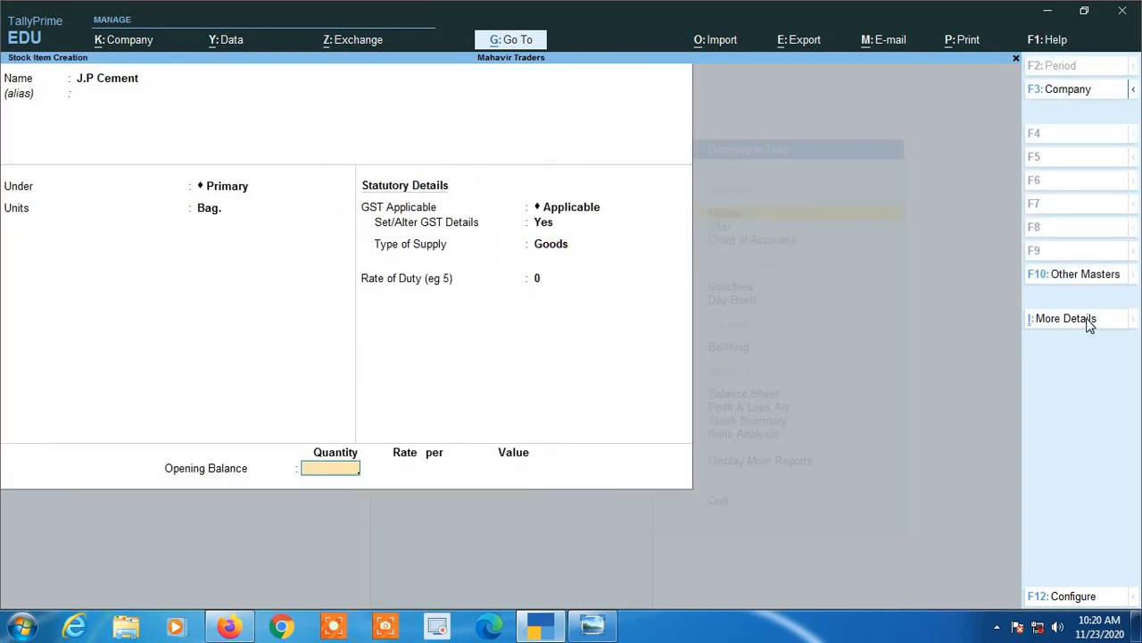
{"action": "key", "text": "Return"}
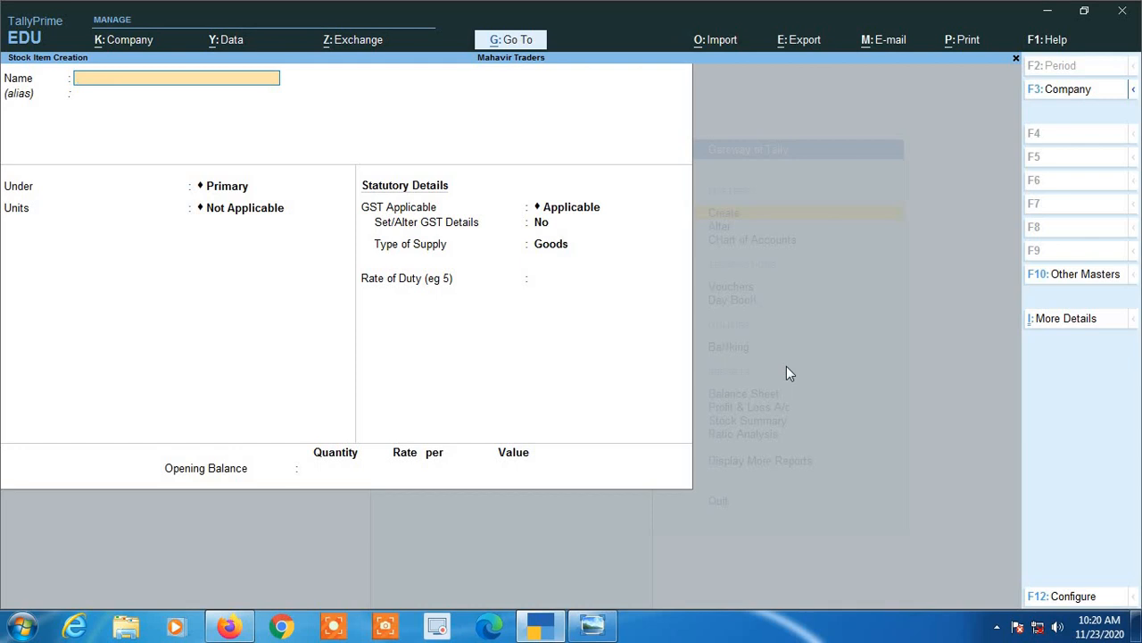
Step: Quit the blank stock item creation form and return to the Gateway of Tally
{"action": "key", "text": "Escape"}
{"action": "key", "text": "y"}
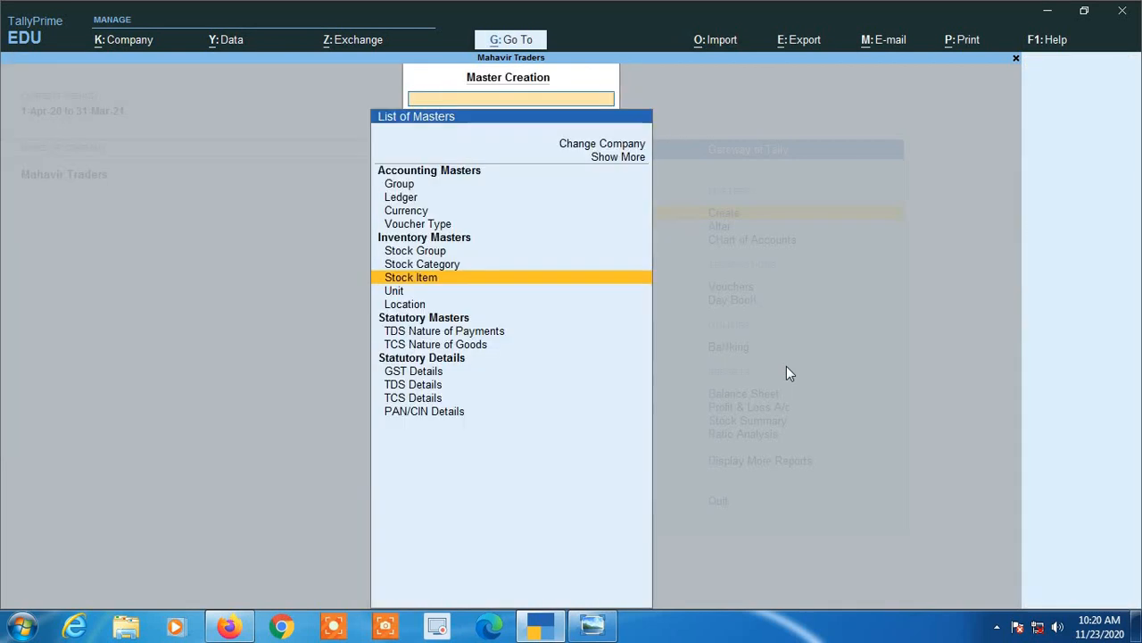
{"action": "key", "text": "Escape"}
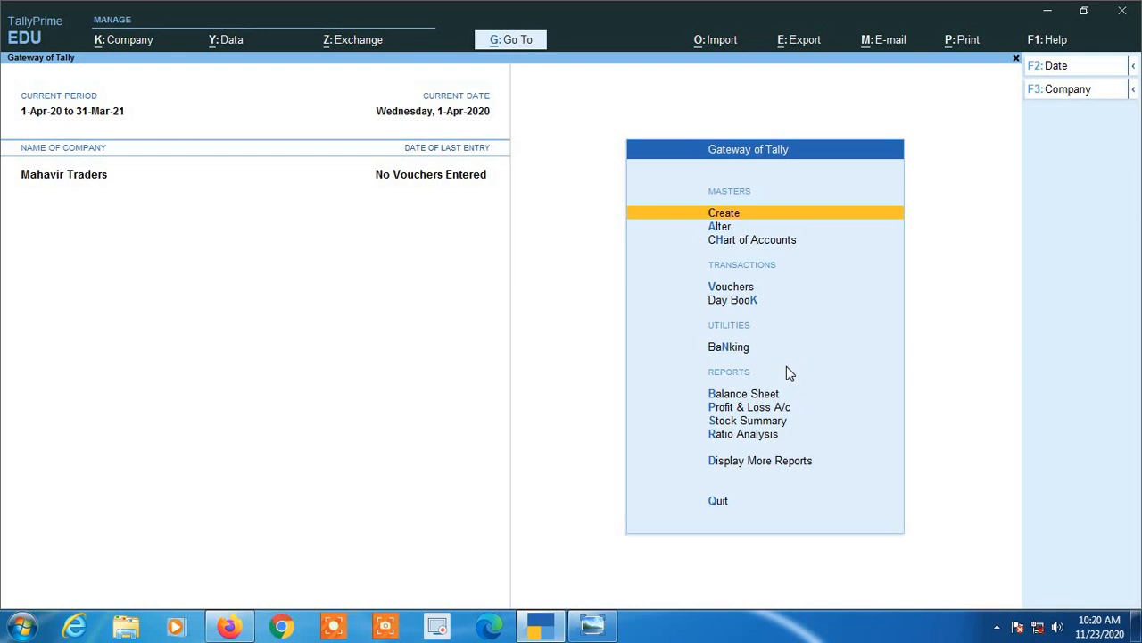
Step: Open the J.P Cement stock item for alteration
{"action": "key", "text": "Down"}
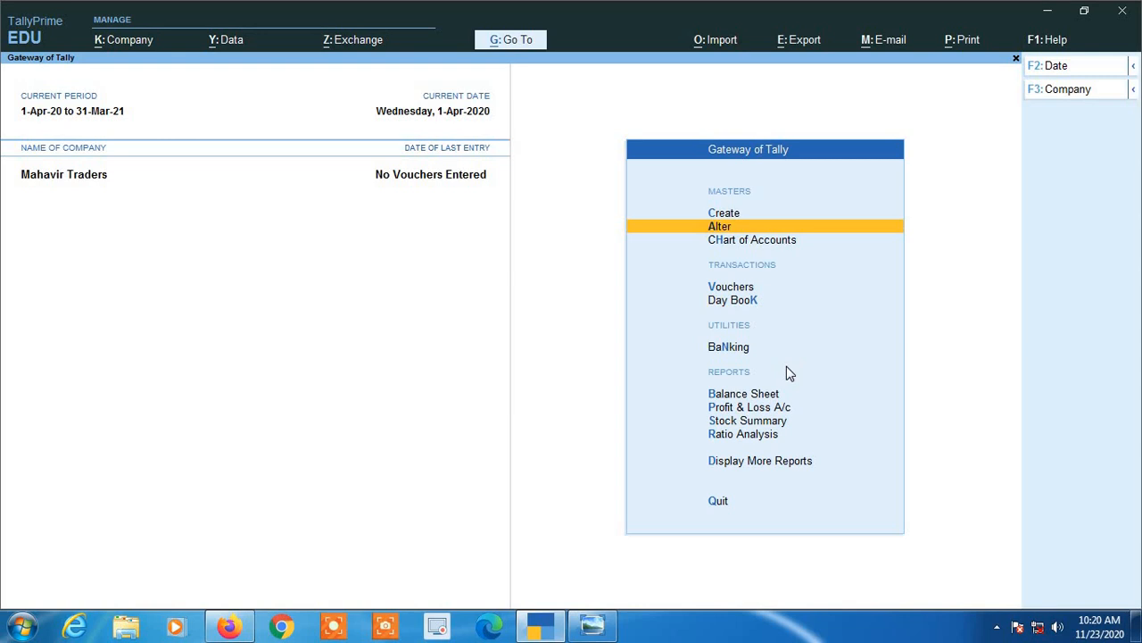
{"action": "key", "text": "Return"}
{"action": "key", "text": "Down"}
{"action": "key", "text": "Down"}
{"action": "key", "text": "Down"}
{"action": "key", "text": "Down"}
{"action": "key", "text": "Down"}
{"action": "key", "text": "Down"}
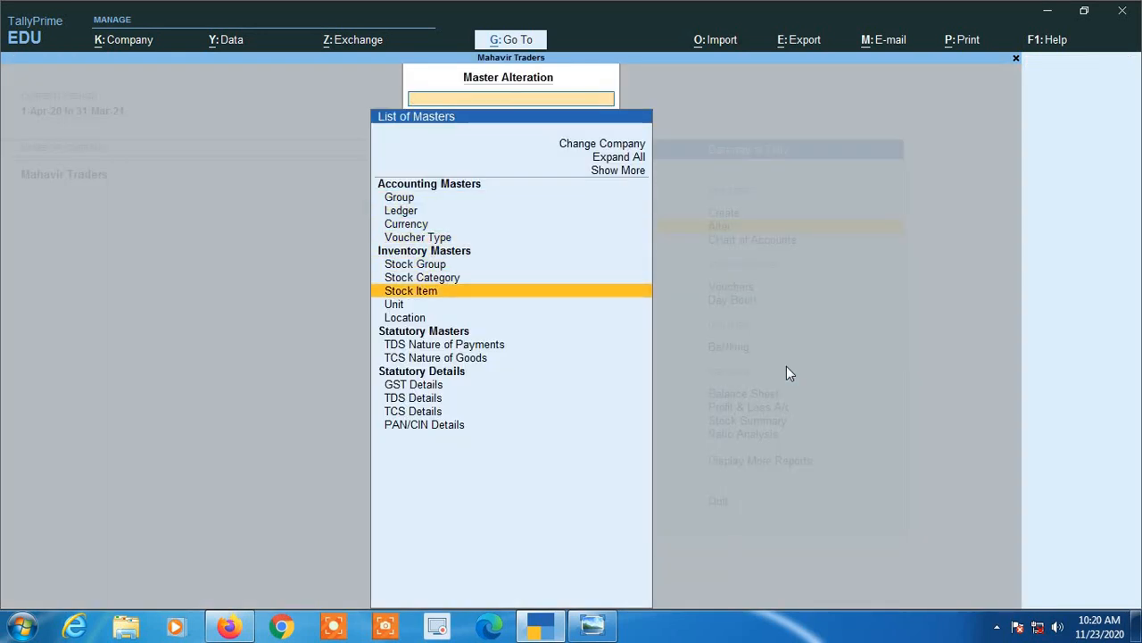
{"action": "key", "text": "Return"}
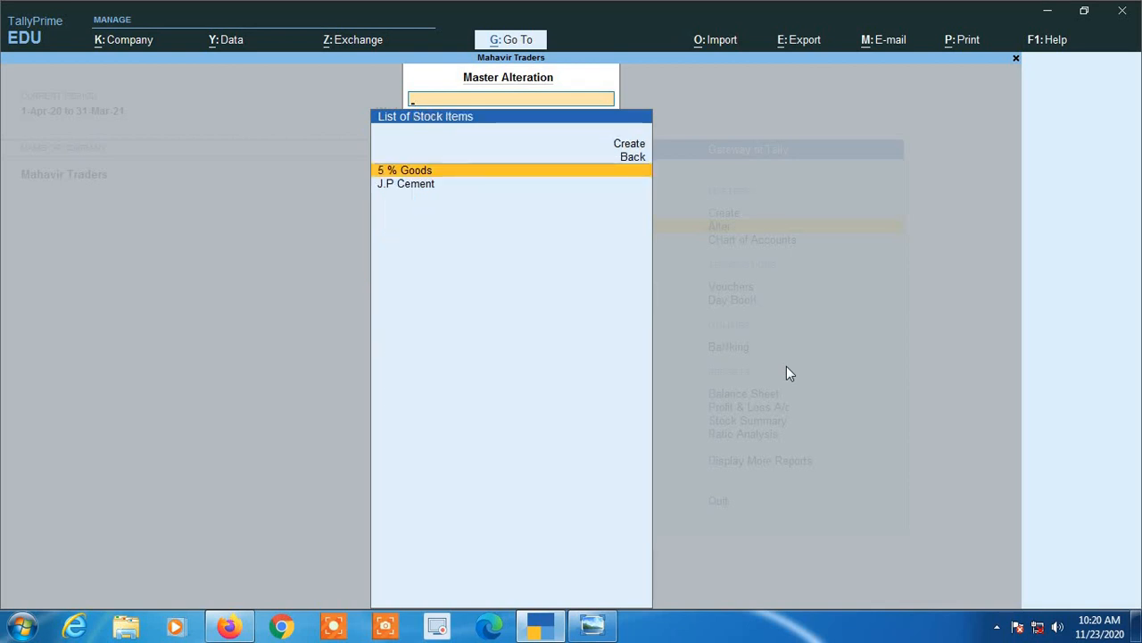
{"action": "key", "text": "Down"}
{"action": "key", "text": "Return"}
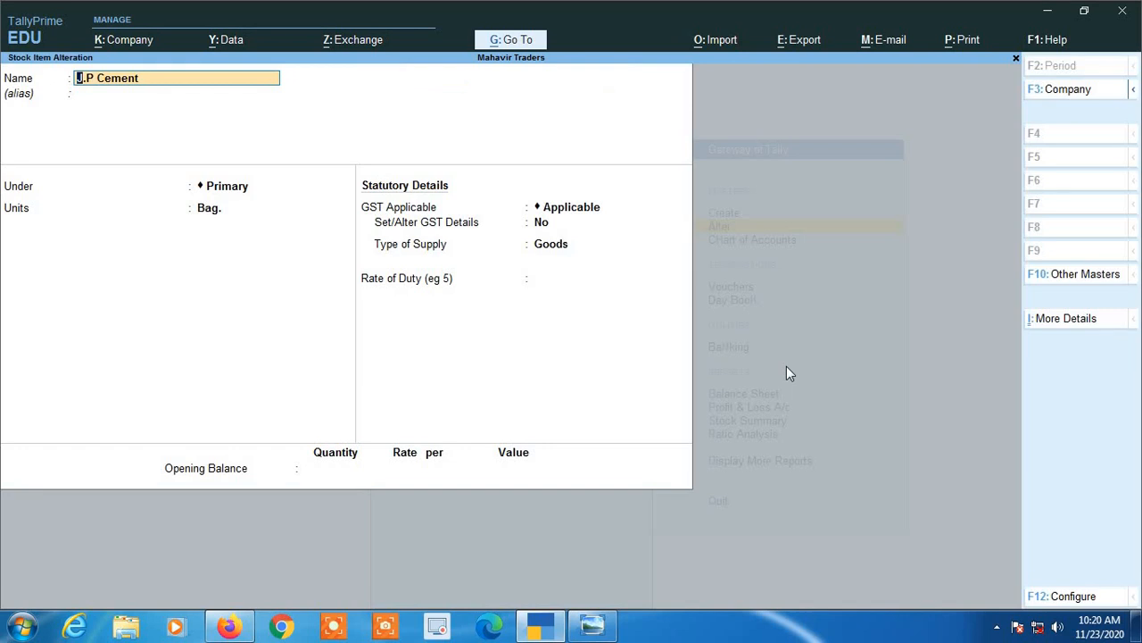
Step: Keep the item's name, Primary group, Bag. unit and GST applicability, and set Set/Alter GST Details to Yes
{"action": "key", "text": "Return"}
{"action": "key", "text": "Return"}
{"action": "key", "text": "Return"}
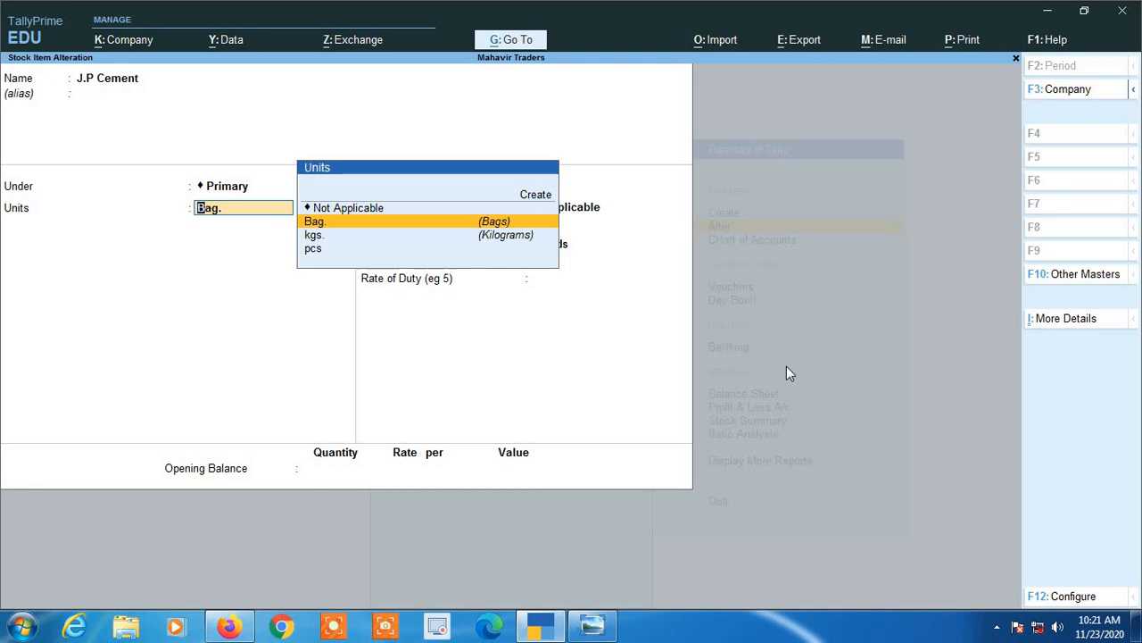
{"action": "key", "text": "Return"}
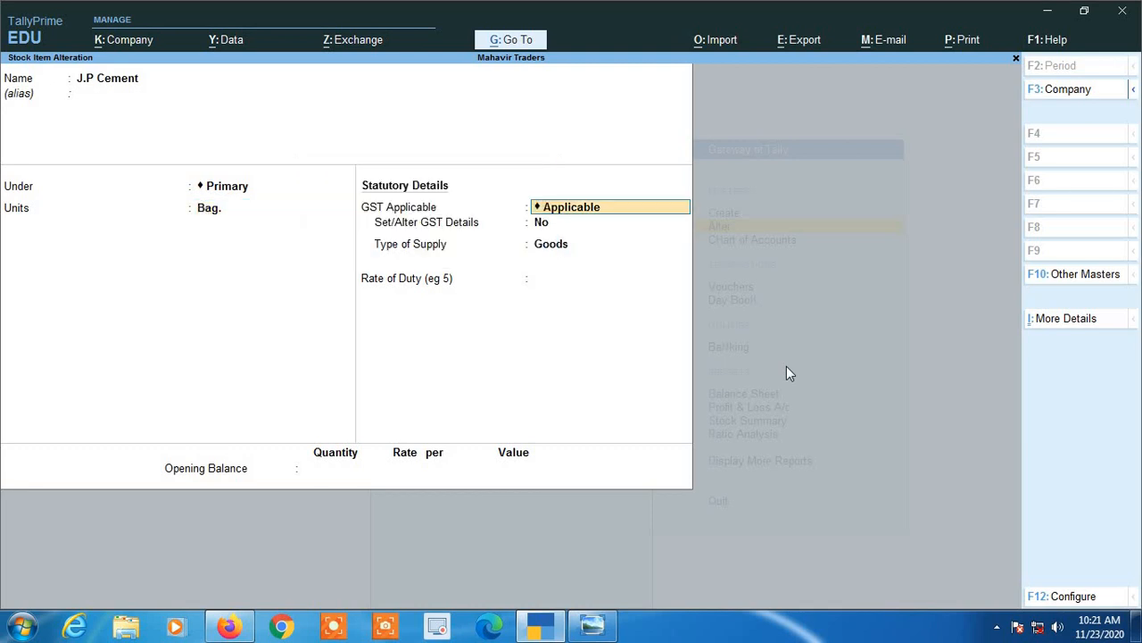
{"action": "key", "text": "Return"}
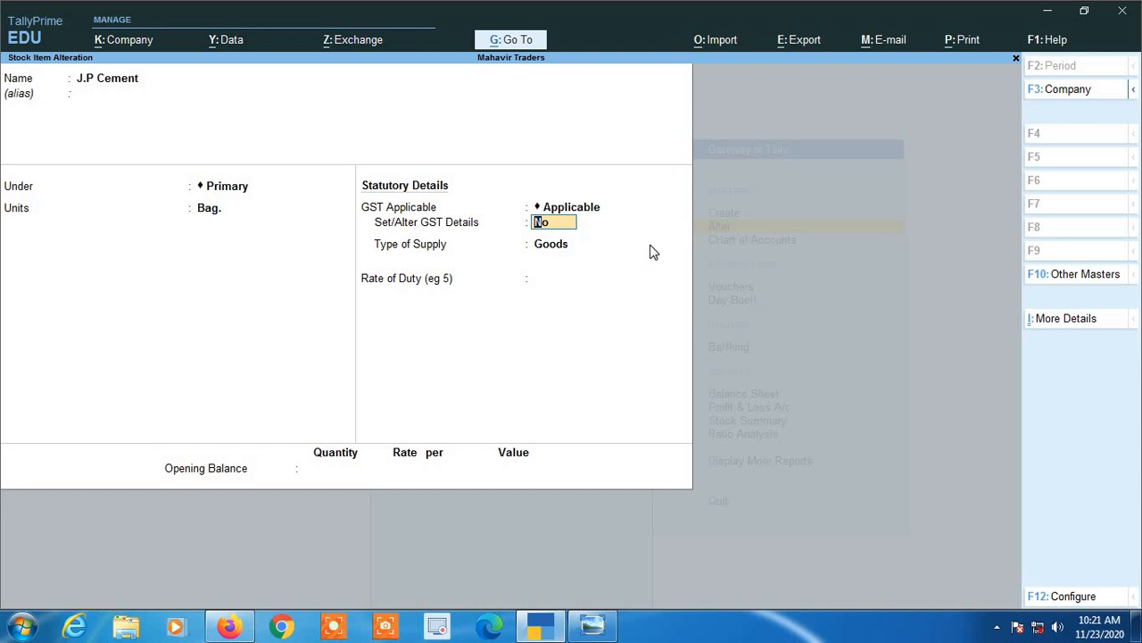
{"action": "type", "text": "yes"}
{"action": "key", "text": "Return"}
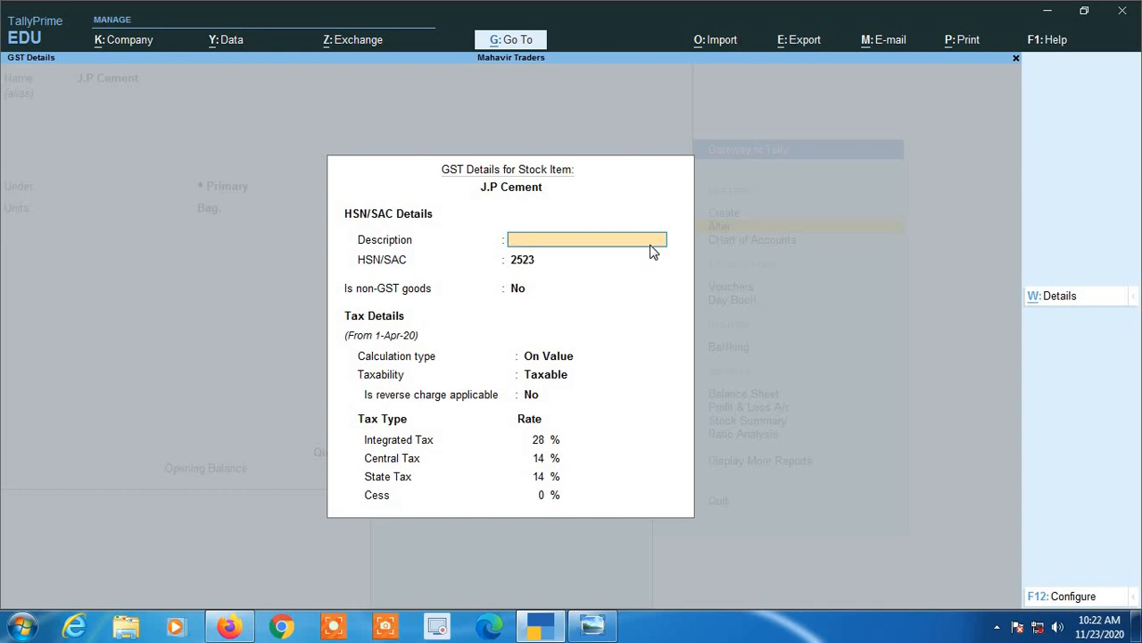
Step: Review J.P Cement's HSN/SAC code, non-GST goods setting, calculation type and taxability in its GST details
{"action": "key", "text": "Return"}
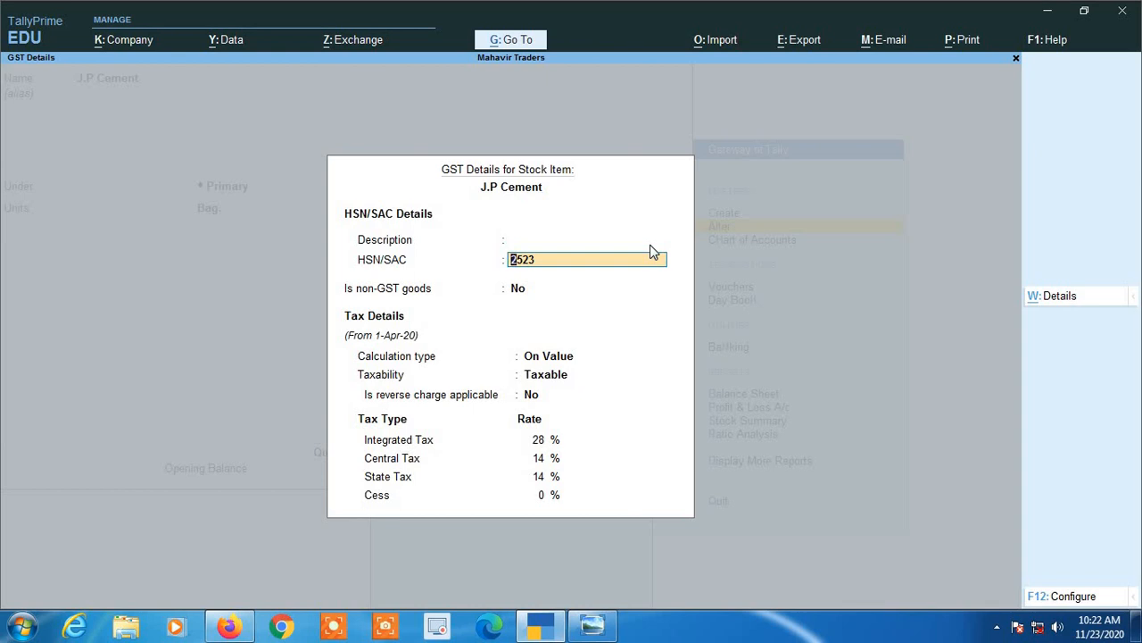
{"action": "key", "text": "Return"}
{"action": "key", "text": "Return"}
{"action": "key", "text": "Return"}
{"action": "key", "text": "Return"}
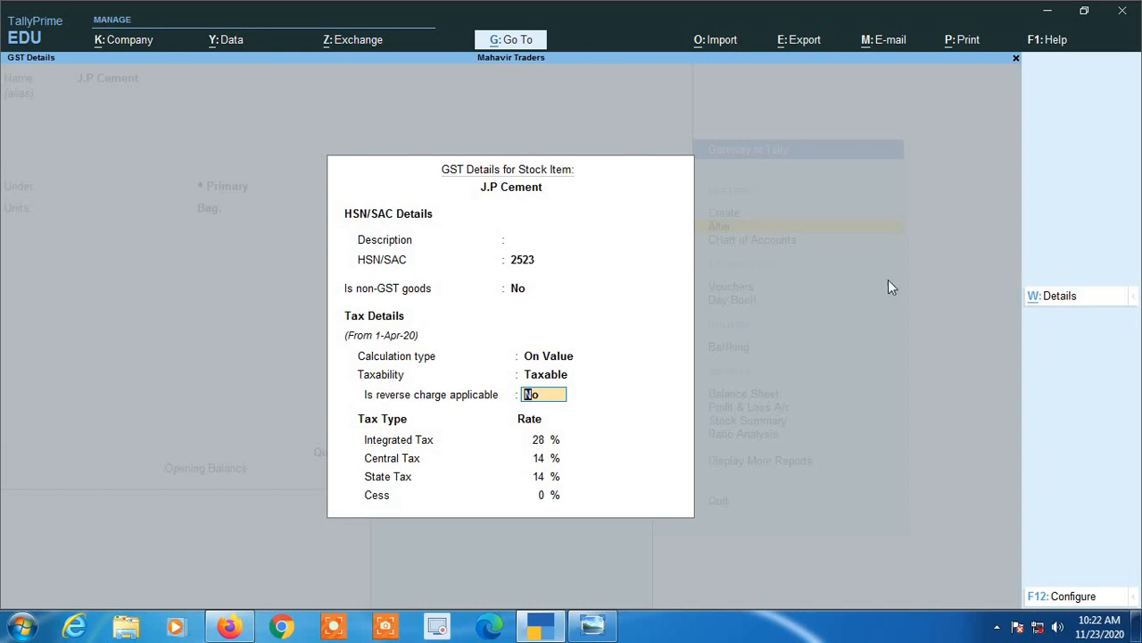
Step: Open the item's tax rate history and go through the existing 1-Apr-20 entry
{"action": "left_click", "coordinate": [1069, 305]}
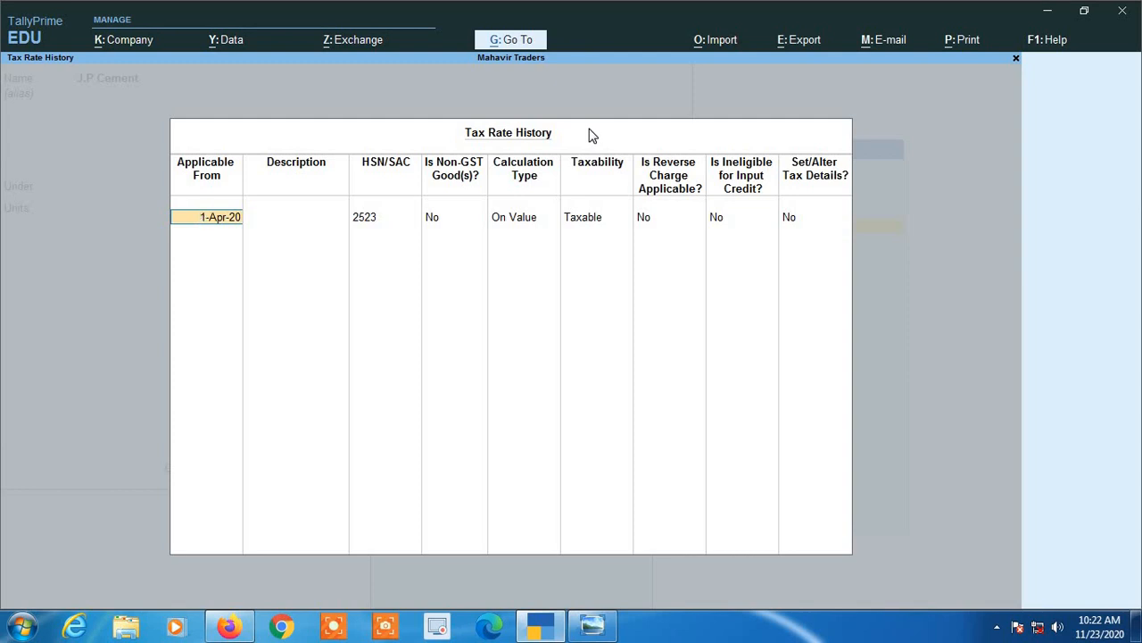
{"action": "key", "text": "Return"}
{"action": "key", "text": "Return"}
{"action": "key", "text": "Return"}
{"action": "key", "text": "Return"}
{"action": "key", "text": "Return"}
{"action": "key", "text": "Return"}
{"action": "key", "text": "Return"}
{"action": "key", "text": "Return"}
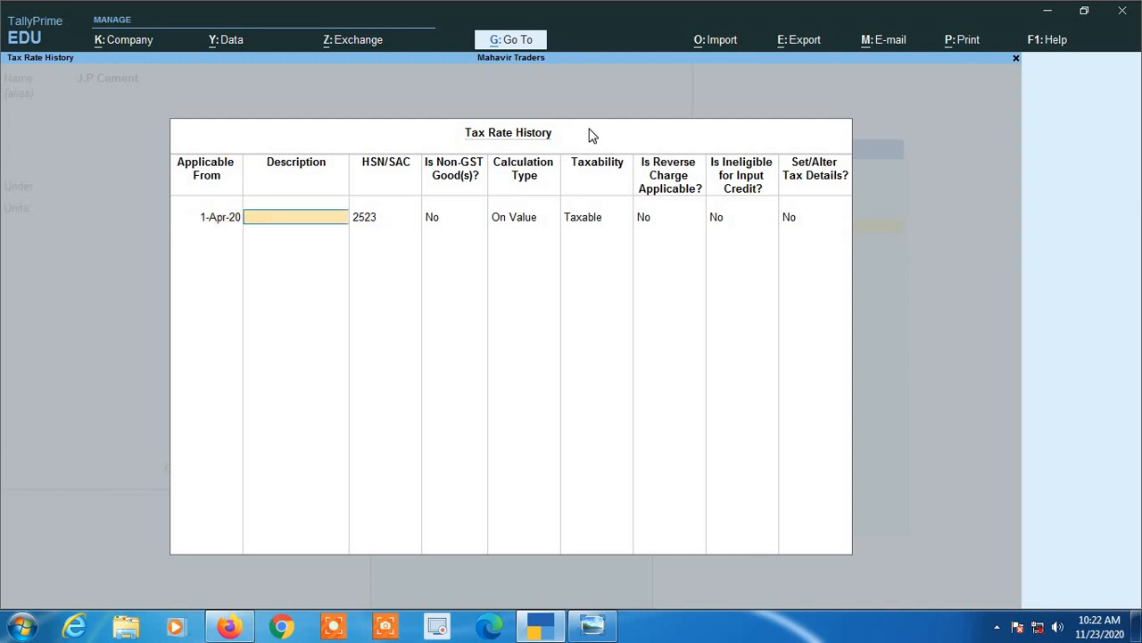
{"action": "key", "text": "Return"}
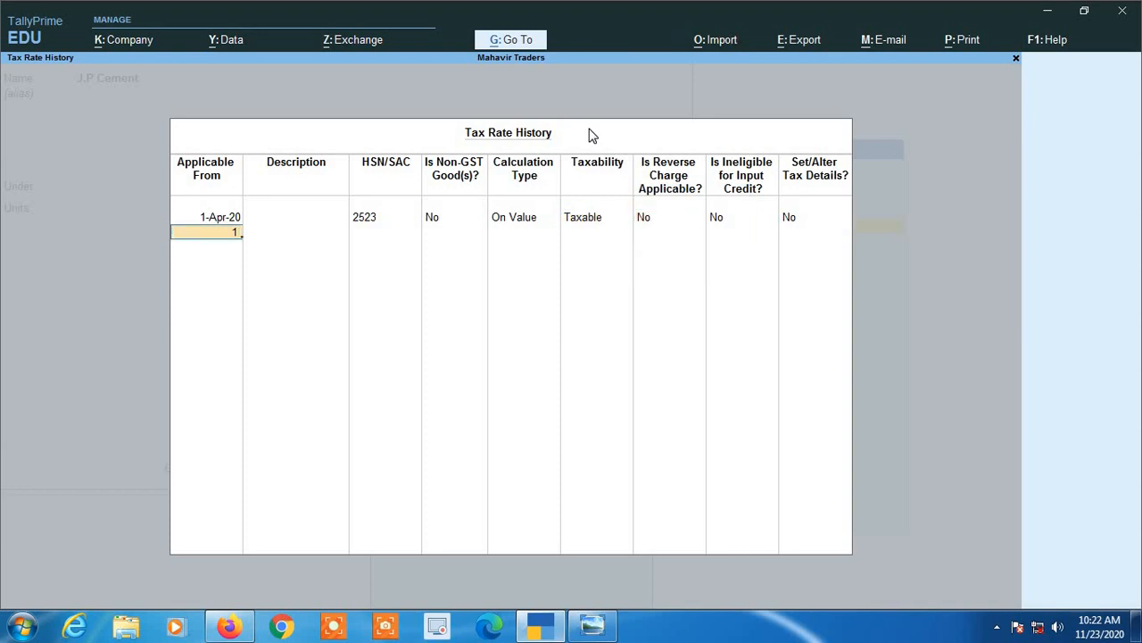
Step: Try adding a tax rate history entry applicable from 1-Dec-20 with HSN/SAC 2523
{"action": "type", "text": "1-12"}
{"action": "key", "text": "Return"}
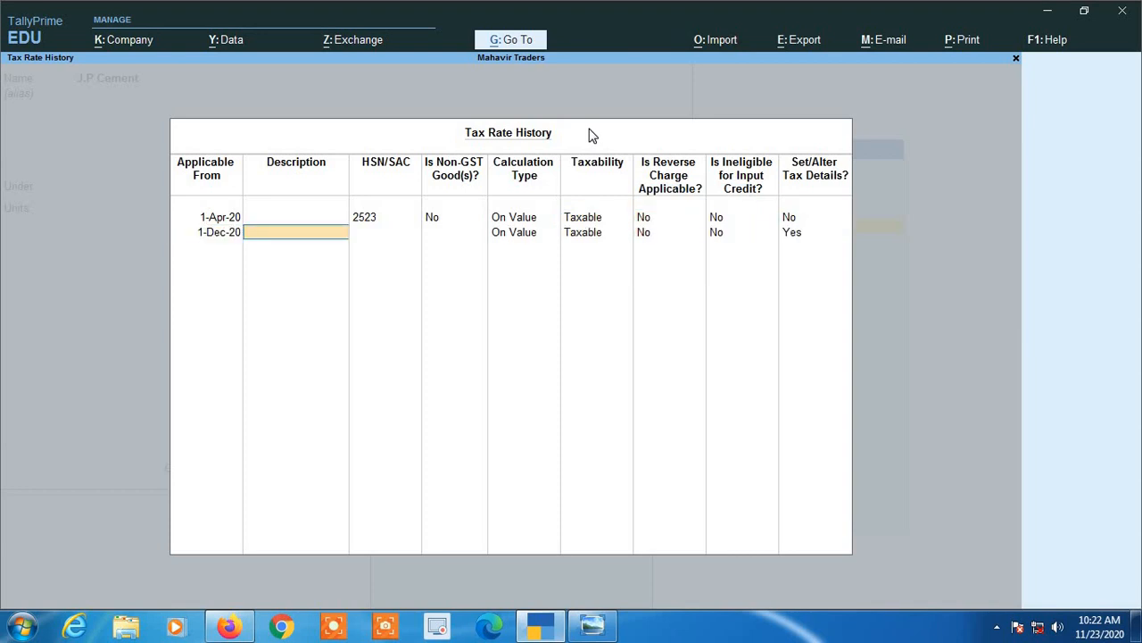
{"action": "key", "text": "Return"}
{"action": "type", "text": "2523"}
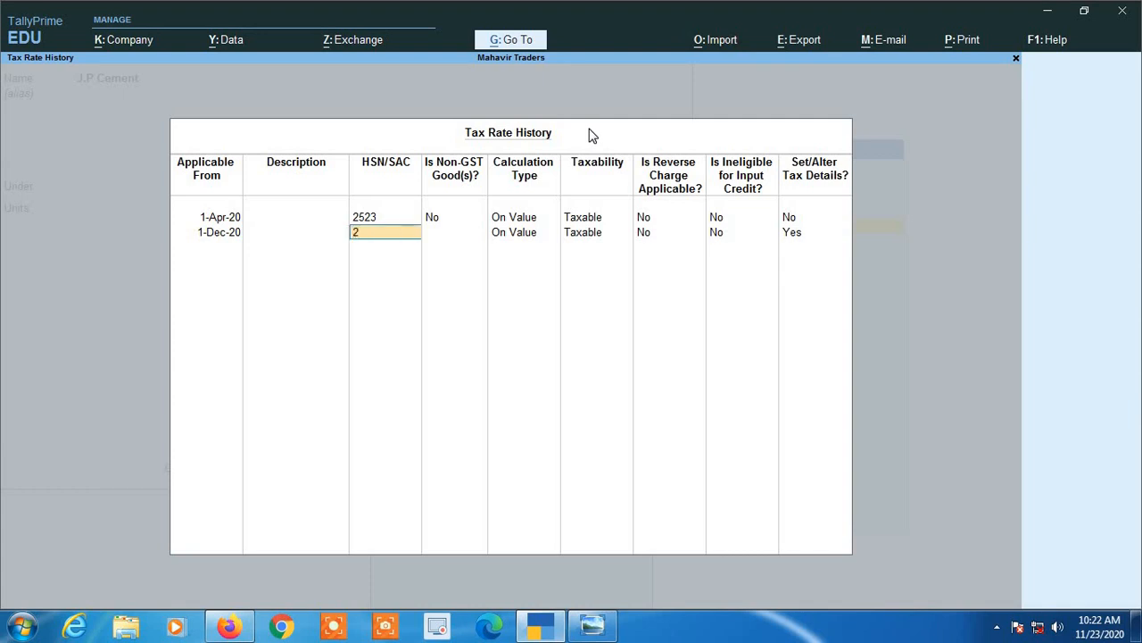
{"action": "key", "text": "Return"}
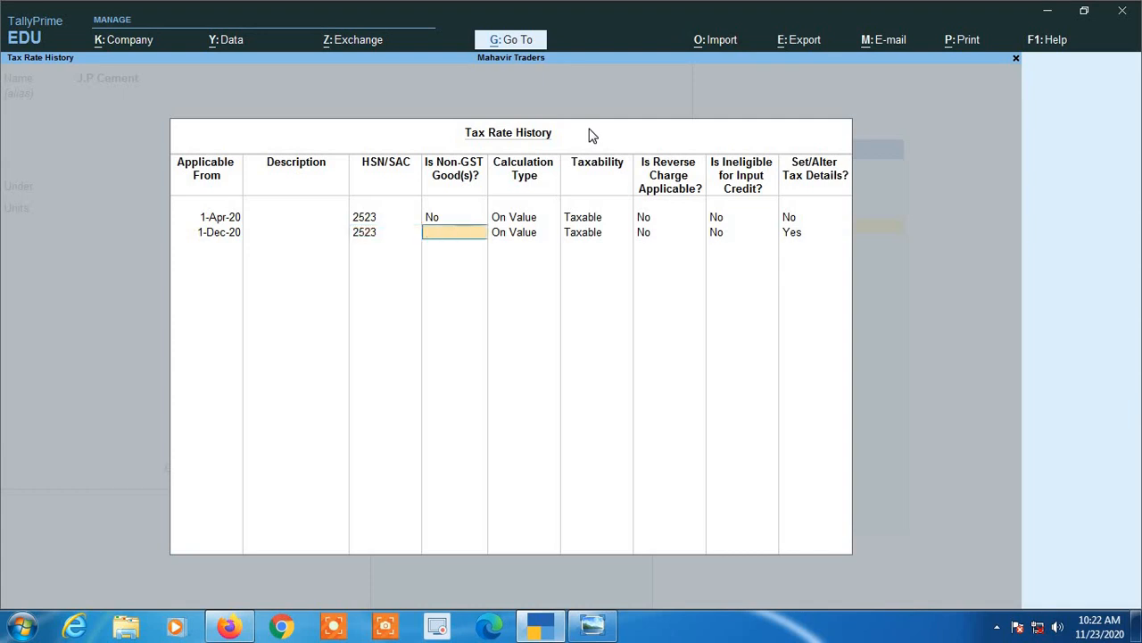
Step: Set non-GST goods to No for the 1-Dec-20 entry, keeping On Value, Taxable, and No for reverse charge and ineligible input credit
{"action": "type", "text": "n"}
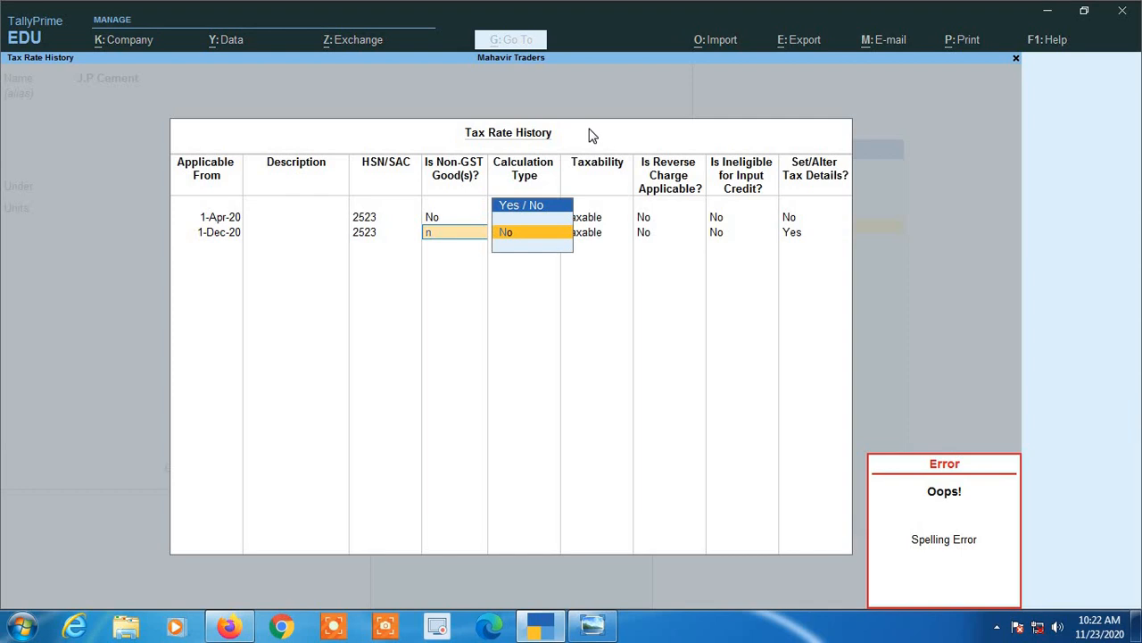
{"action": "key", "text": "Return"}
{"action": "key", "text": "Return"}
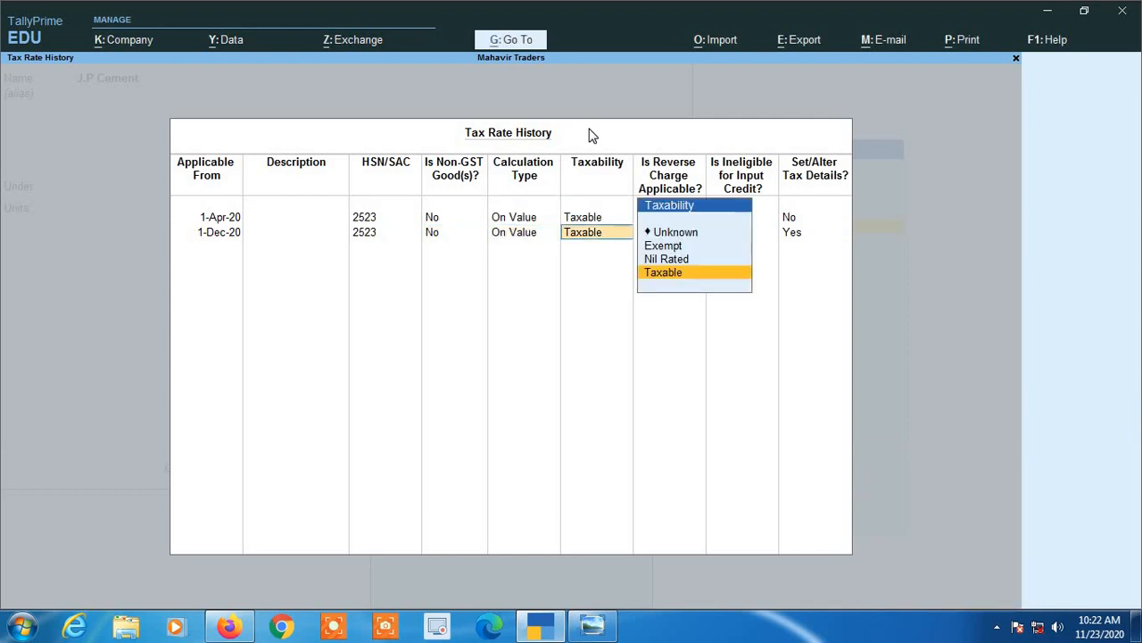
{"action": "key", "text": "Return"}
{"action": "key", "text": "Return"}
{"action": "key", "text": "Return"}
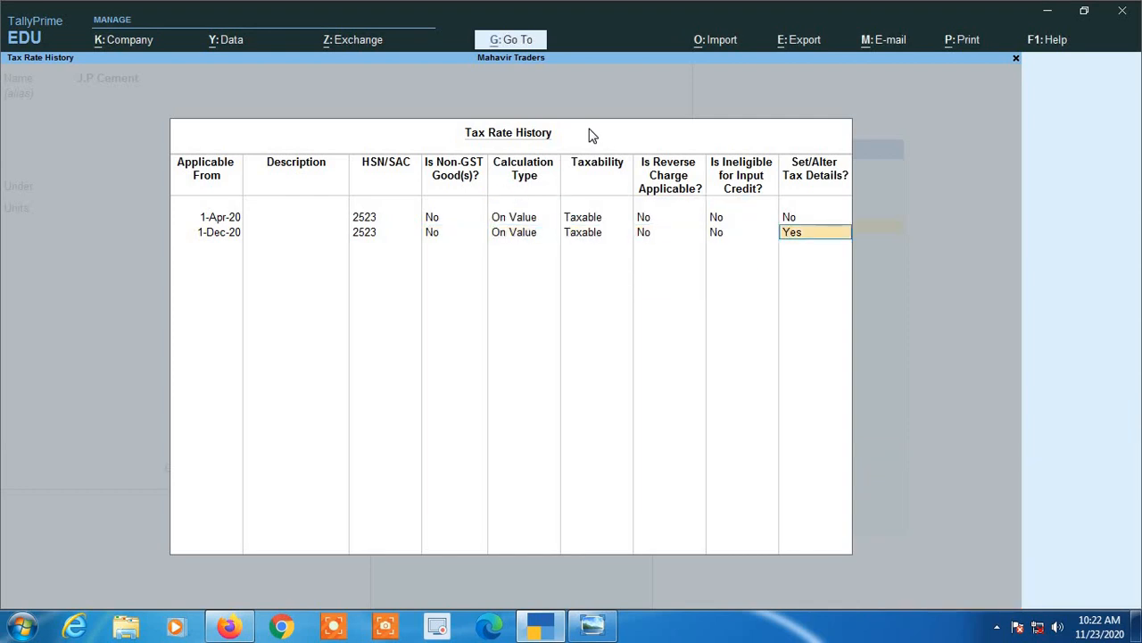
Step: View the 1-Dec-20 entry's GST rate details, and leave them and the tax rate history without saving
{"action": "key", "text": "Return"}
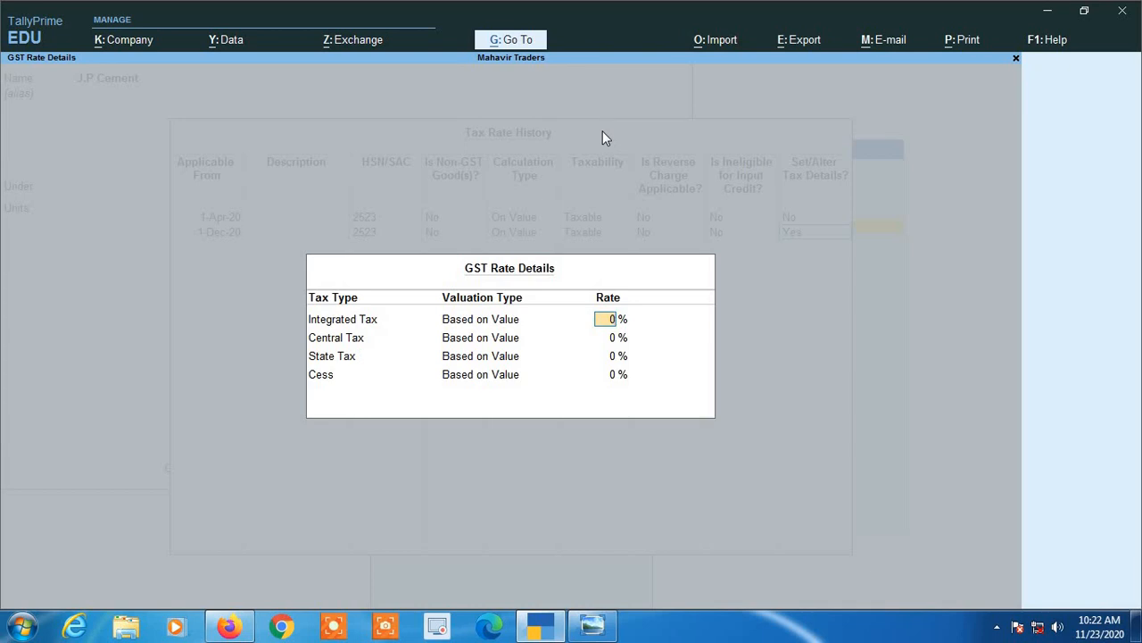
{"action": "key", "text": "Escape"}
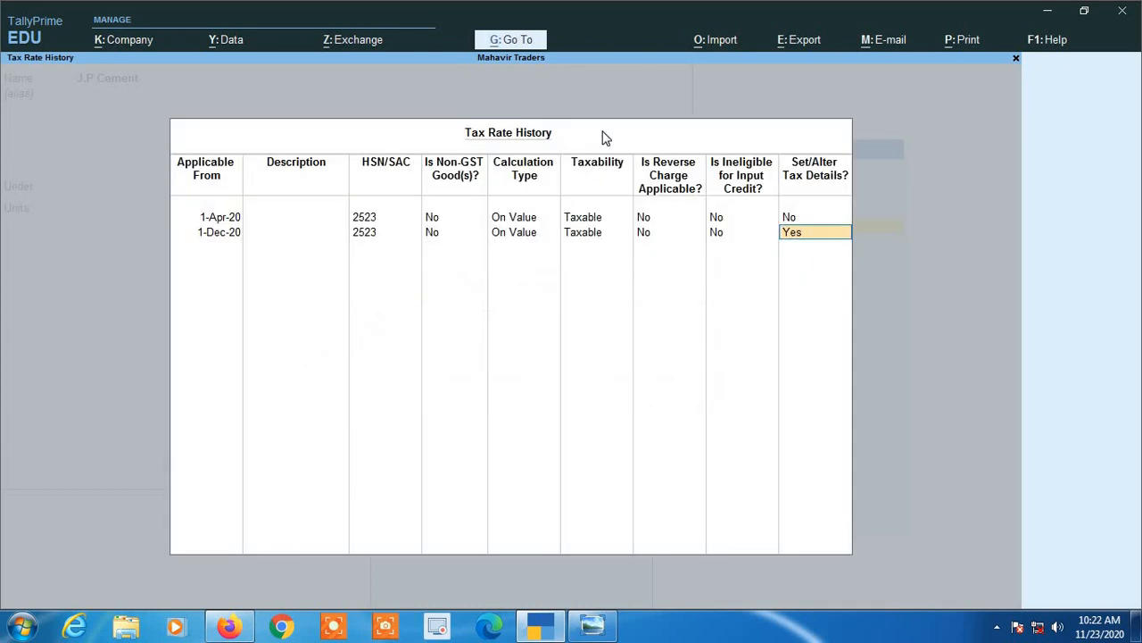
{"action": "key", "text": "Escape"}
Step: Accept J.P Cement's GST details with 1-Apr-20 as the revised applicability date
{"action": "key", "text": "Return"}
{"action": "key", "text": "Return"}
{"action": "key", "text": "Return"}
{"action": "key", "text": "Return"}
{"action": "key", "text": "Return"}
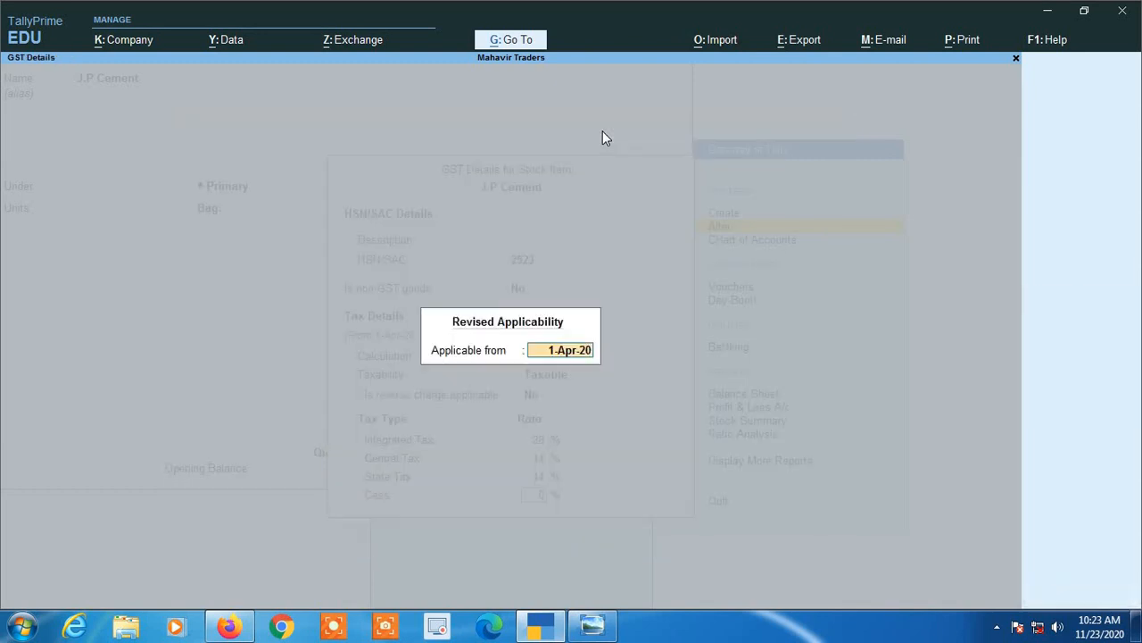
{"action": "key", "text": "Return"}
Step: Save J.P Cement as Goods with a Rate of Duty of 0 and no opening balance, and return to the Gateway of Tally
{"action": "key", "text": "Return"}
{"action": "key", "text": "Return"}
{"action": "key", "text": "Return"}
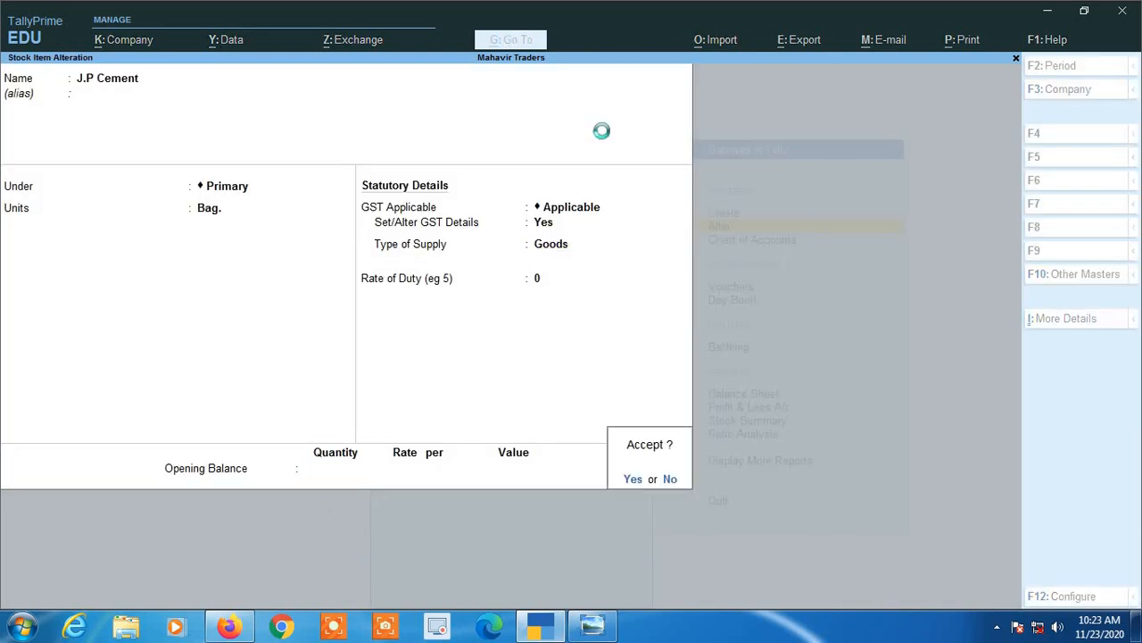
{"action": "key", "text": "Return"}
{"action": "key", "text": "Escape"}
{"action": "key", "text": "Escape"}
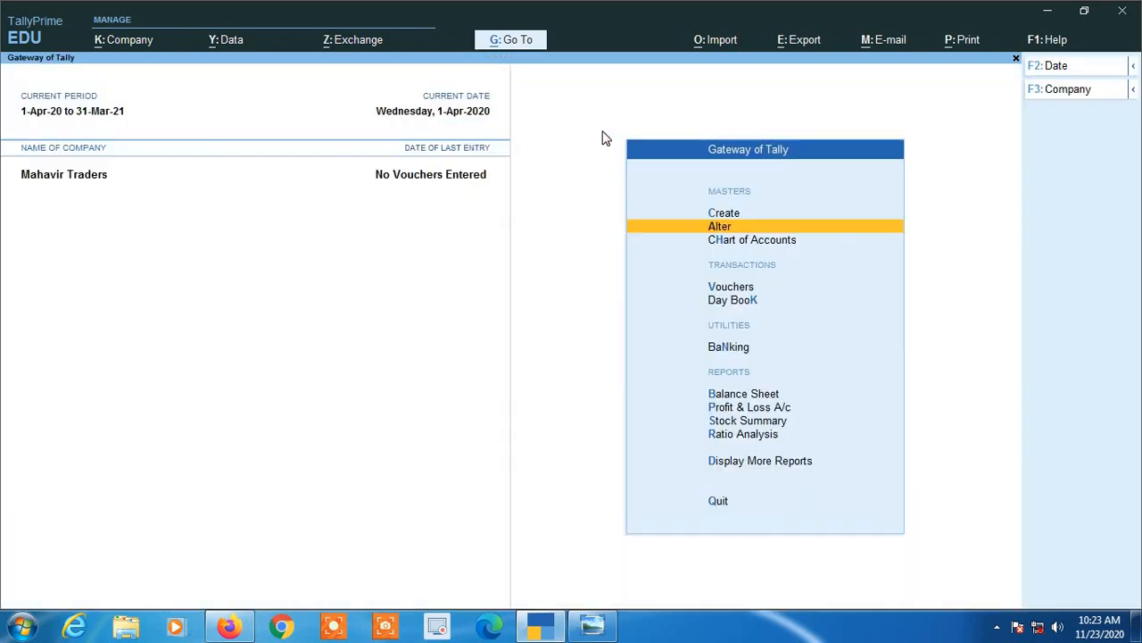